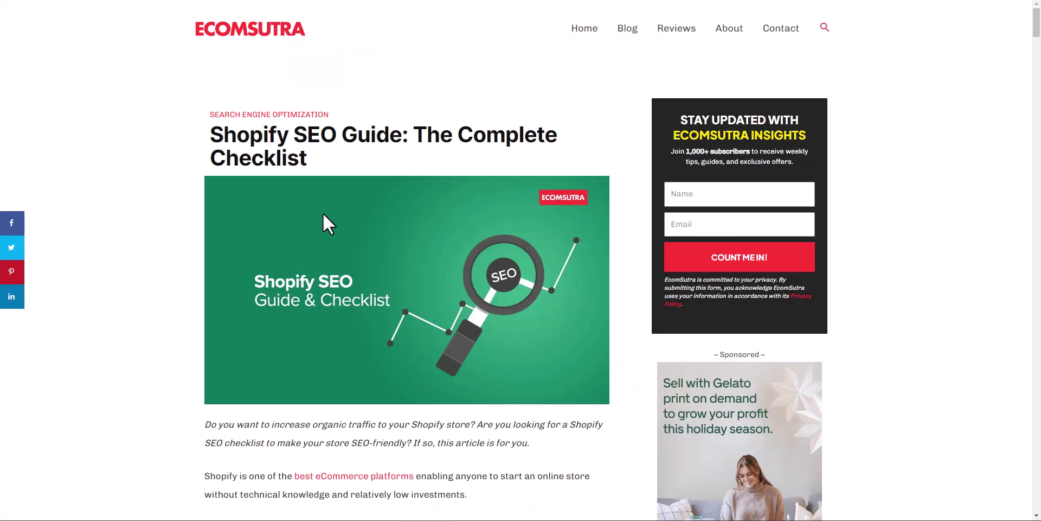
Scroll the Ecomsutra article to its website title and description advice and highlight it
{"action": "scroll", "coordinate": [323, 214], "scroll_direction": "down", "scroll_amount": 10}
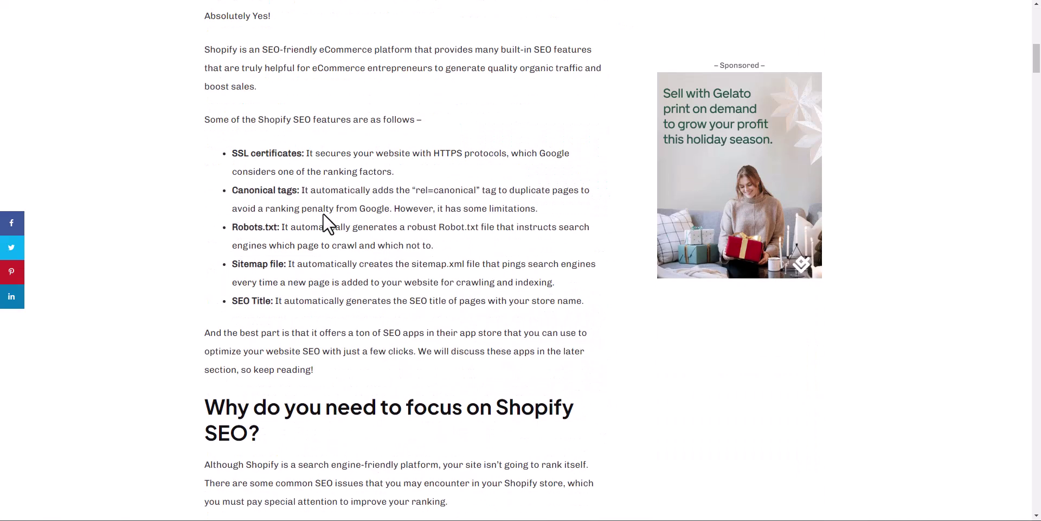
{"action": "scroll", "coordinate": [327, 223], "scroll_direction": "down", "scroll_amount": 3}
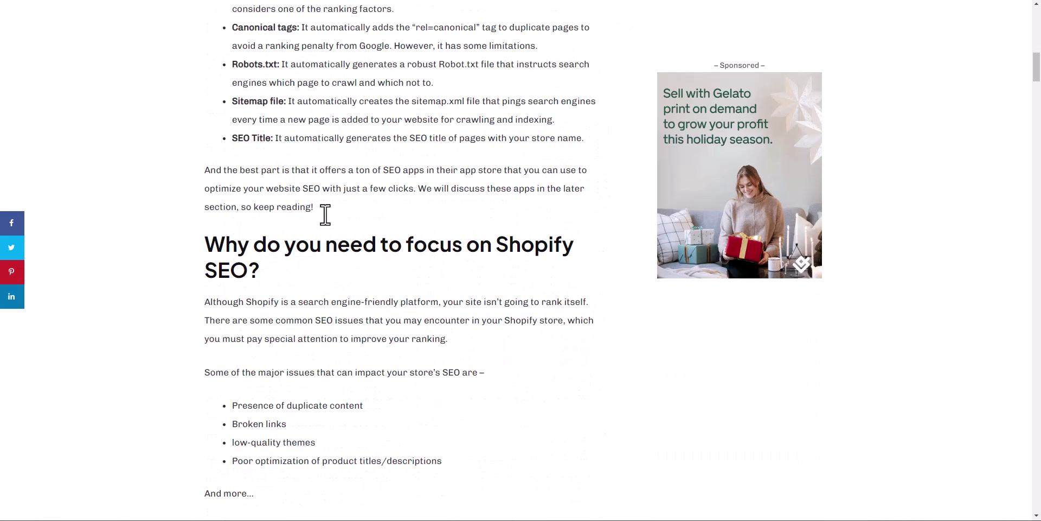
{"action": "scroll", "coordinate": [325, 213], "scroll_direction": "down", "scroll_amount": 20}
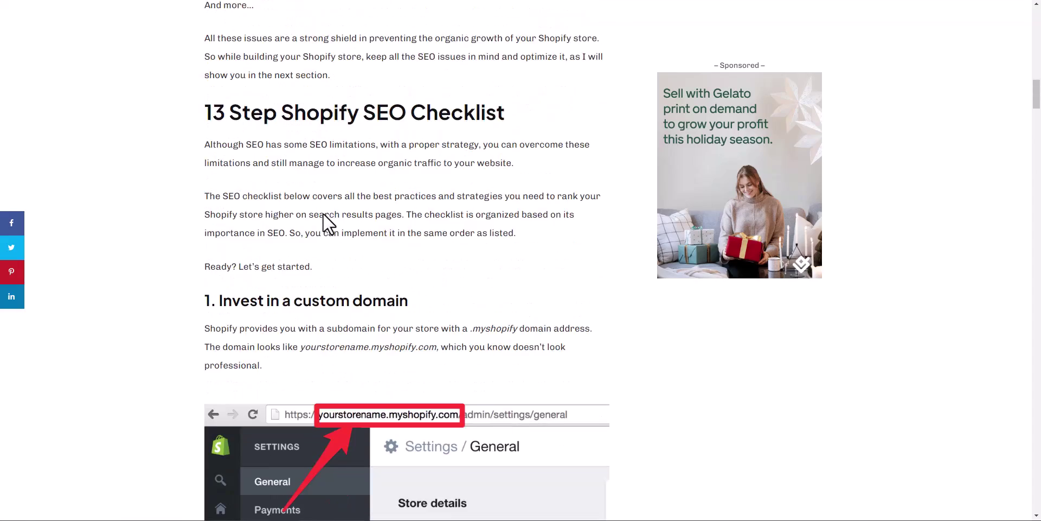
{"action": "scroll", "coordinate": [327, 222], "scroll_direction": "down", "scroll_amount": 19}
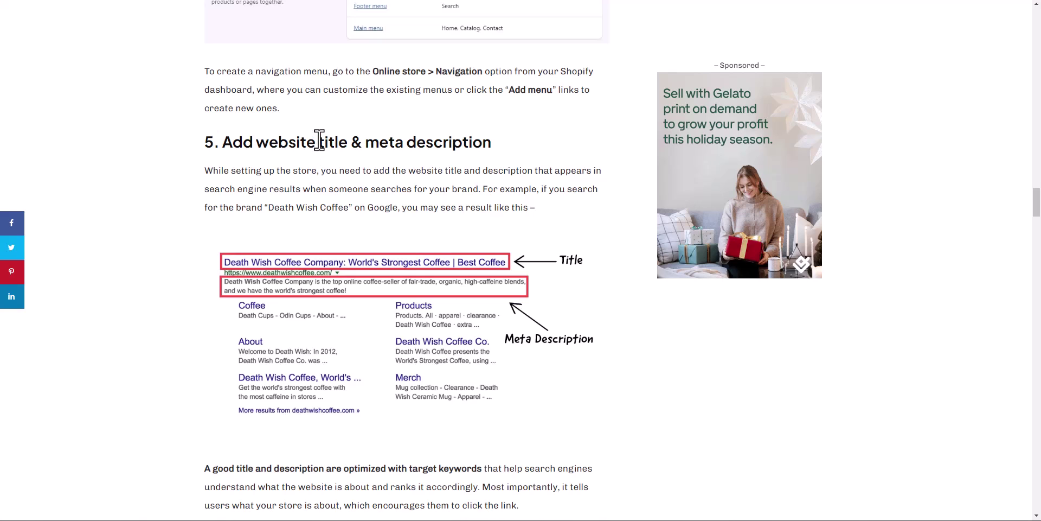
{"action": "left_click_drag", "start_coordinate": [319, 142], "coordinate": [491, 172]}
{"action": "left_click", "coordinate": [507, 185]}
Scroll further to the search listing tips list and highlight it
{"action": "scroll", "coordinate": [506, 184], "scroll_direction": "down", "scroll_amount": 6}
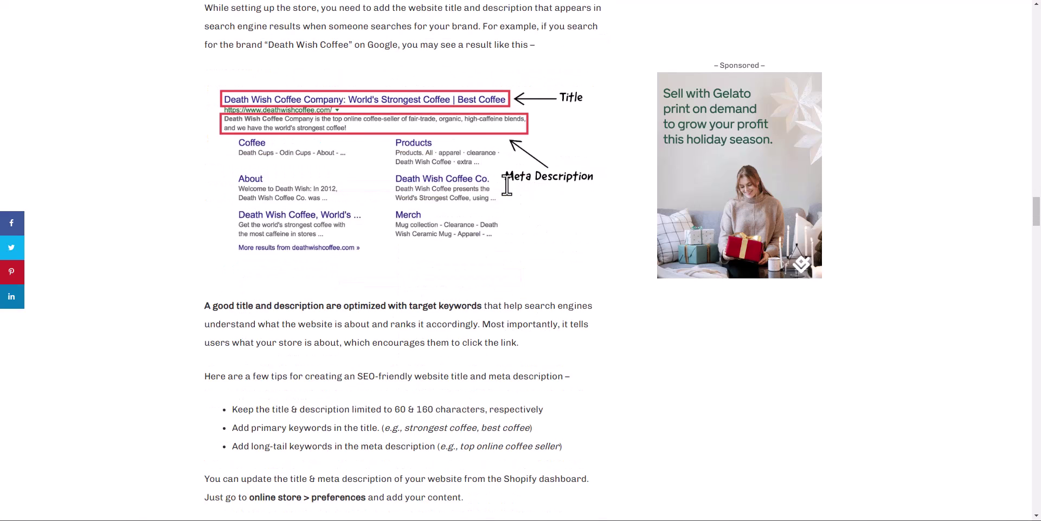
{"action": "scroll", "coordinate": [399, 250], "scroll_direction": "up", "scroll_amount": 6}
{"action": "scroll", "coordinate": [271, 235], "scroll_direction": "down", "scroll_amount": 15}
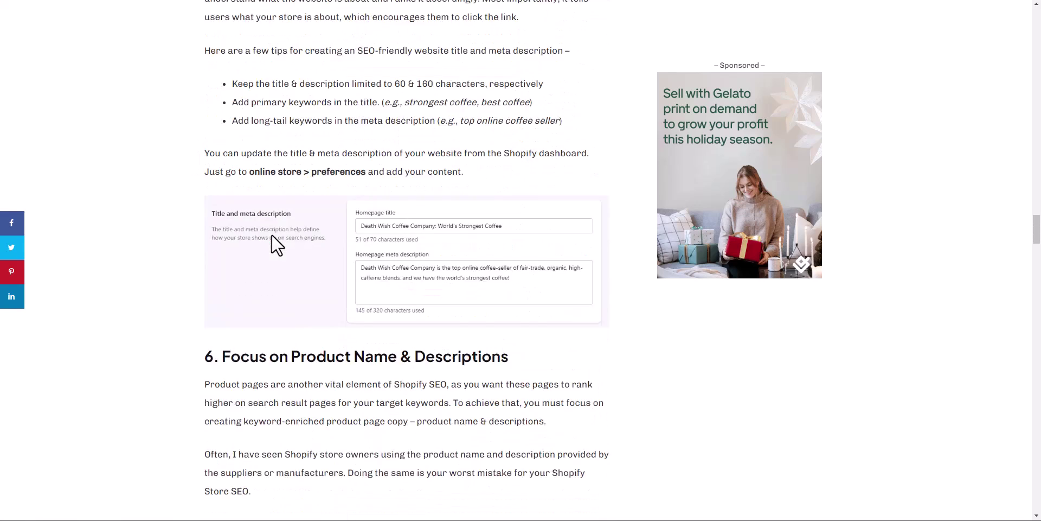
{"action": "scroll", "coordinate": [271, 234], "scroll_direction": "down", "scroll_amount": 3}
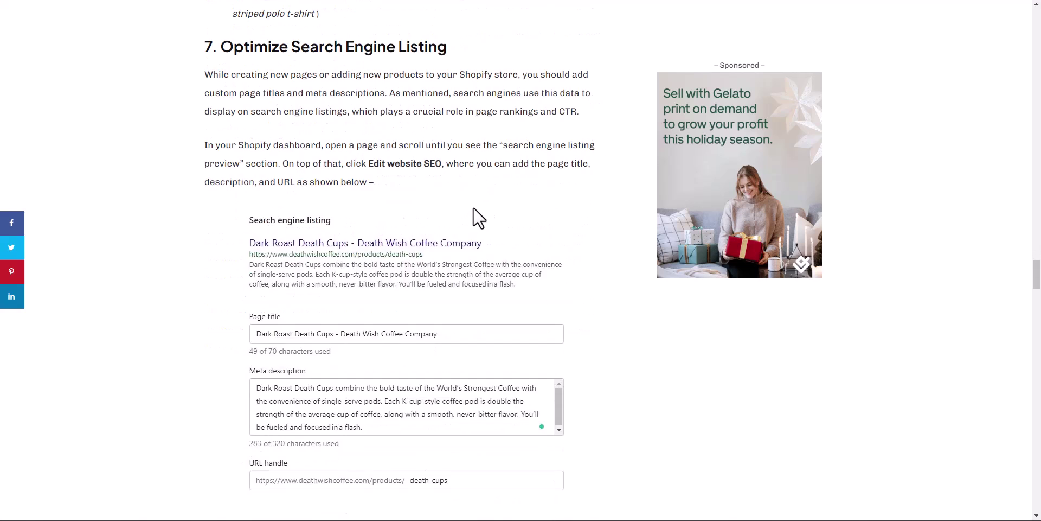
{"action": "scroll", "coordinate": [477, 223], "scroll_direction": "down", "scroll_amount": 6}
{"action": "scroll", "coordinate": [471, 225], "scroll_direction": "up", "scroll_amount": 6}
{"action": "scroll", "coordinate": [444, 212], "scroll_direction": "down", "scroll_amount": 6}
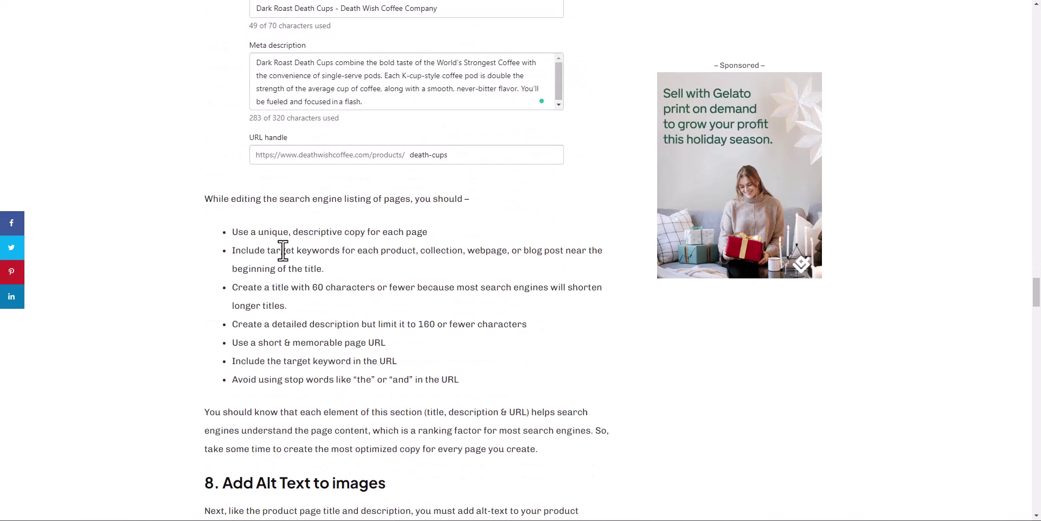
{"action": "left_click_drag", "start_coordinate": [237, 232], "coordinate": [483, 386]}
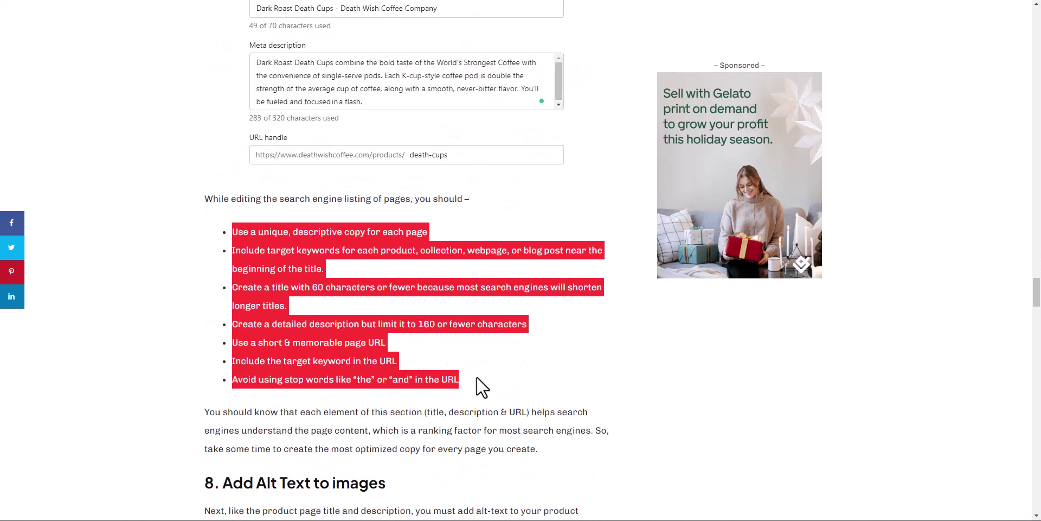
{"action": "left_click", "coordinate": [397, 300]}
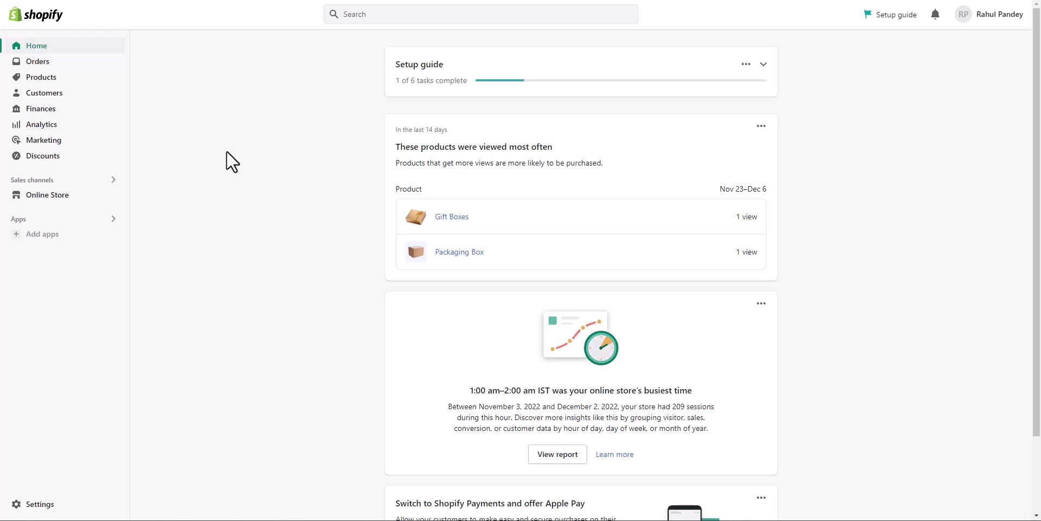
Open Online Store Preferences and place the cursor in the empty Homepage title field
{"action": "left_click", "coordinate": [64, 197]}
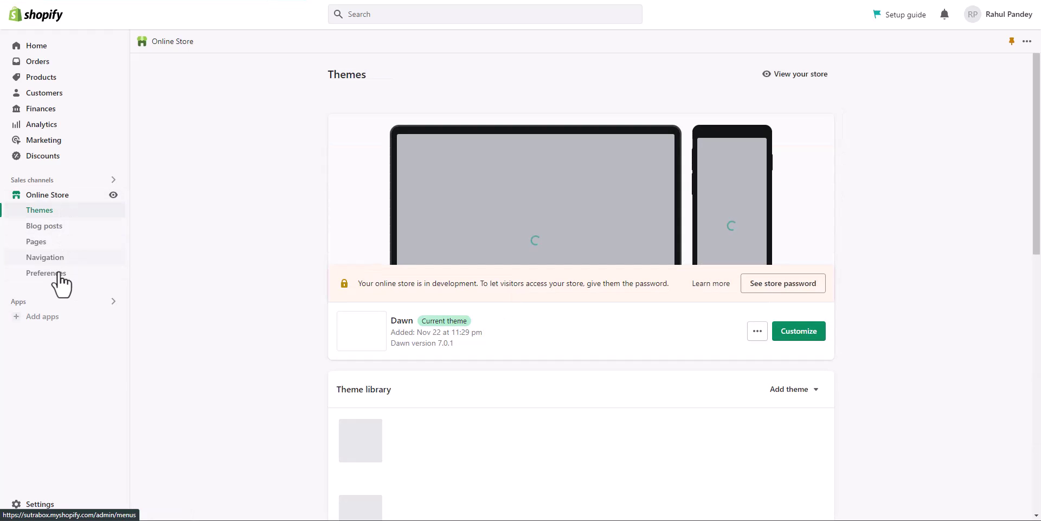
{"action": "left_click", "coordinate": [61, 277]}
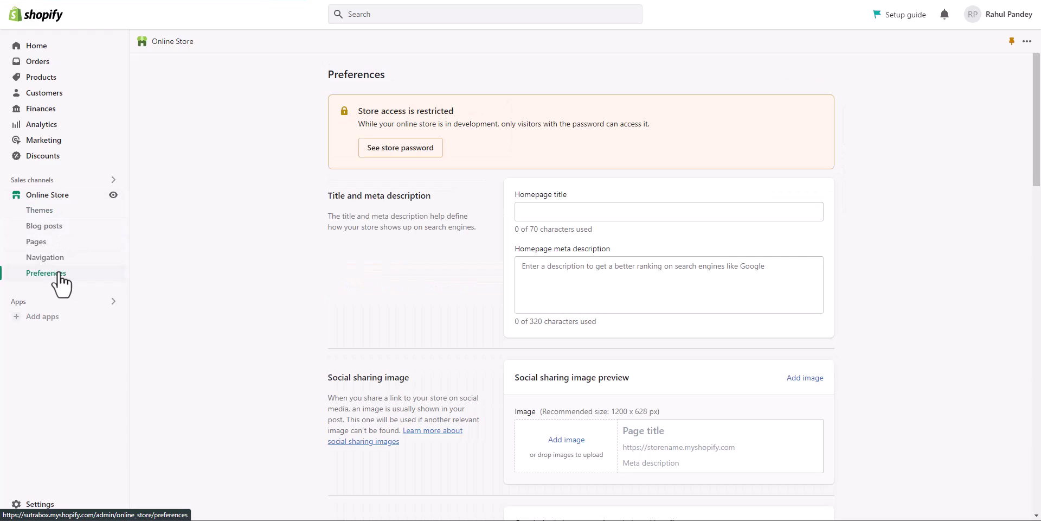
{"action": "triple_click", "coordinate": [365, 195]}
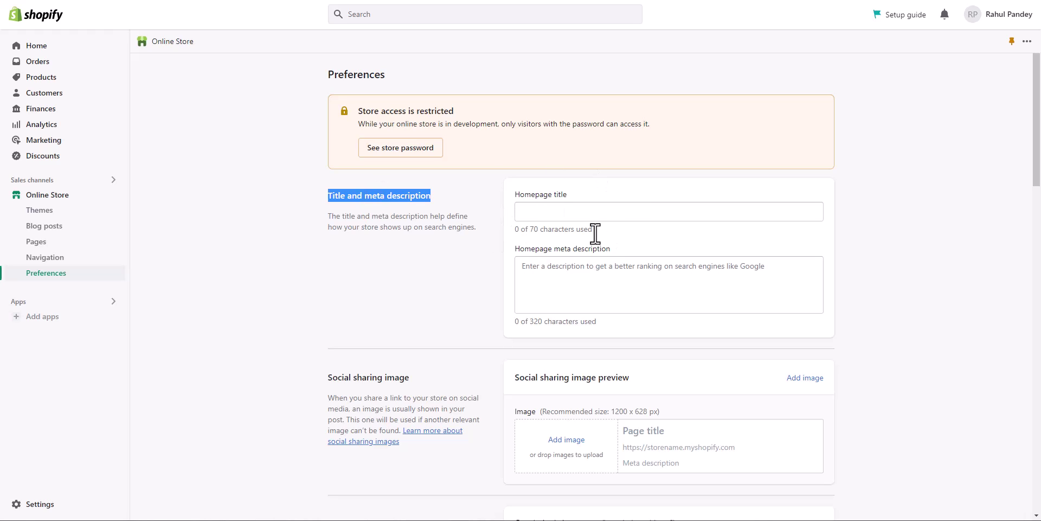
{"action": "left_click", "coordinate": [615, 270]}
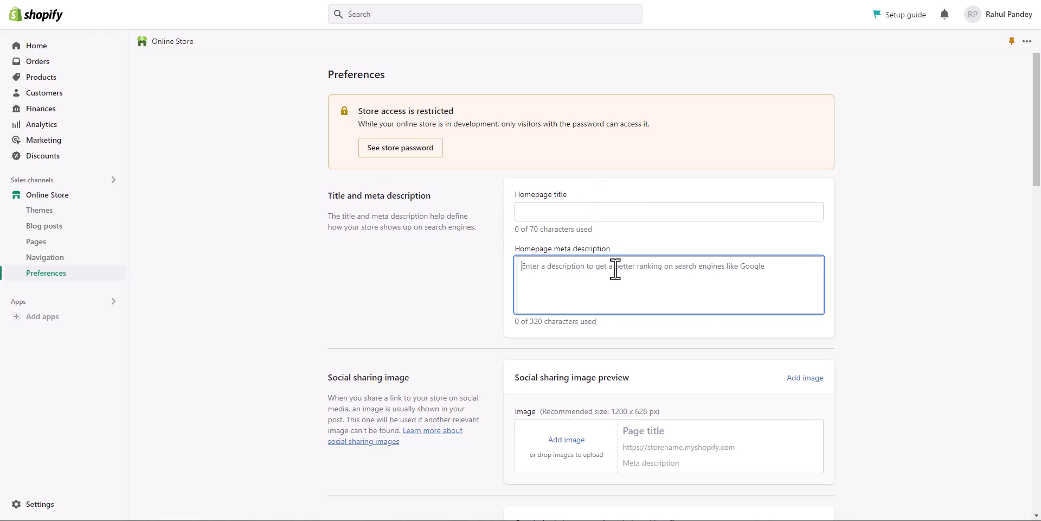
{"action": "left_click", "coordinate": [607, 207]}
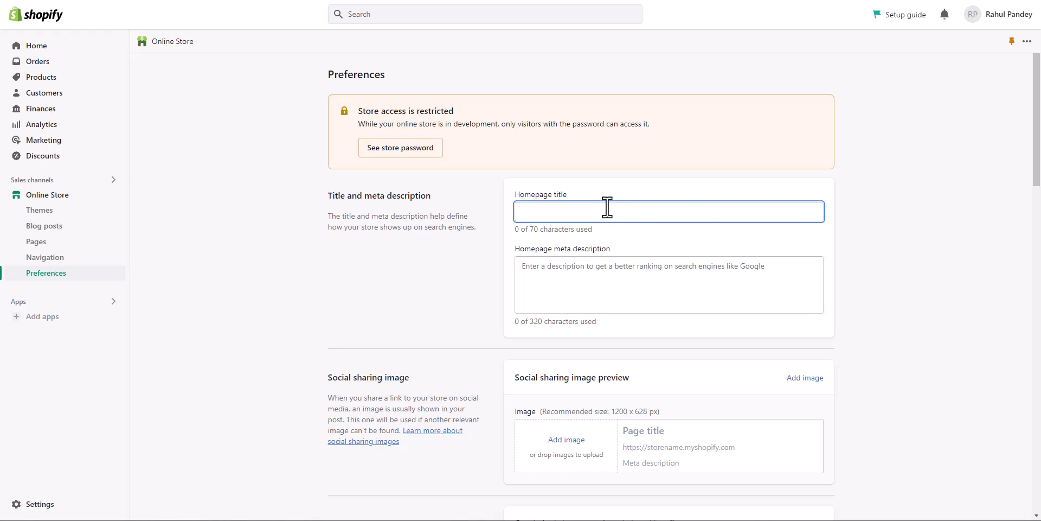
Enter 'SutraBox - Buy best Online Gift Boxes' as the homepage title, fixing a typo, and save
{"action": "type", "text": "Sutra"}
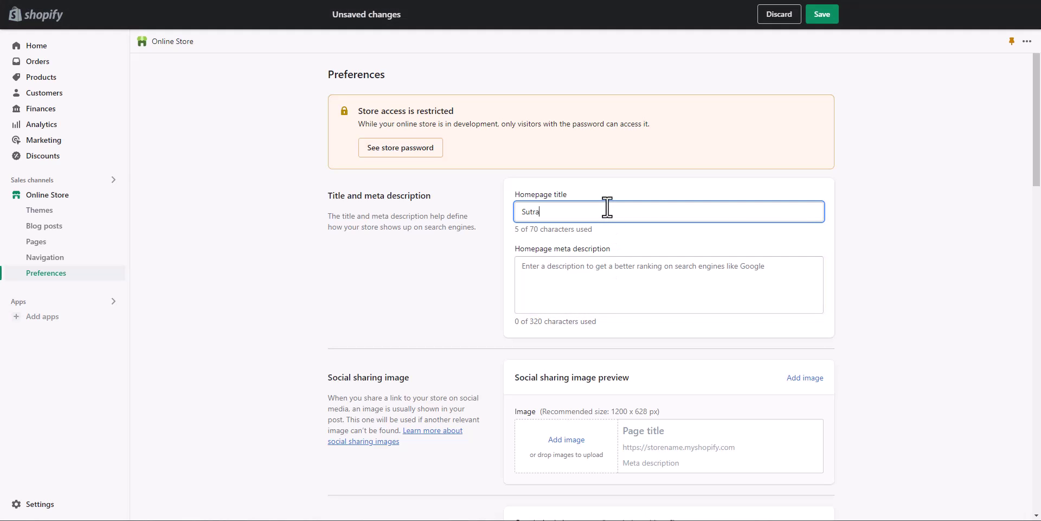
{"action": "type", "text": "Box"}
{"action": "type", "text": "- Best"}
{"action": "key", "text": "BackSpace"}
{"action": "key", "text": "BackSpace"}
{"action": "key", "text": "BackSpace"}
{"action": "type", "text": "uy best Onli"}
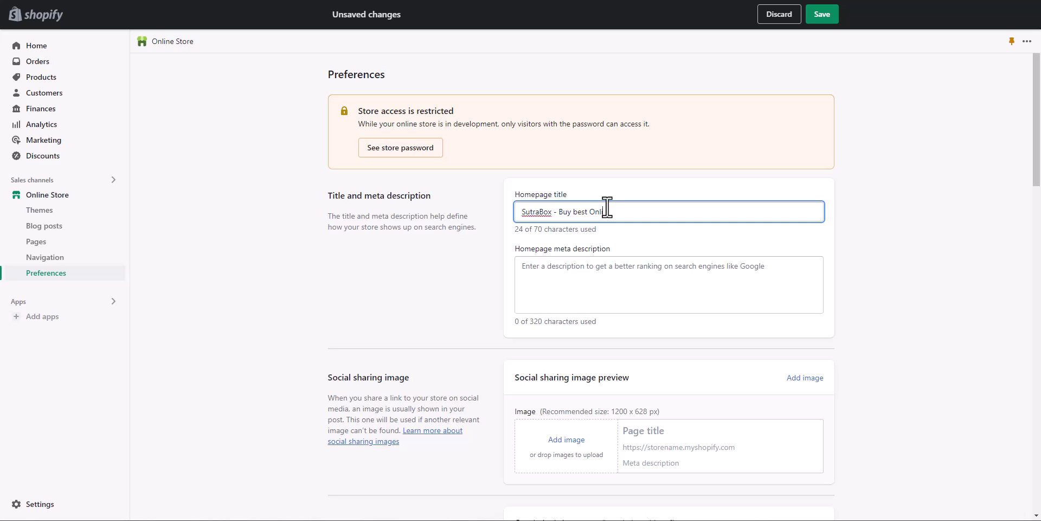
{"action": "type", "text": "ne Gift Boxes"}
{"action": "left_click", "coordinate": [611, 279]}
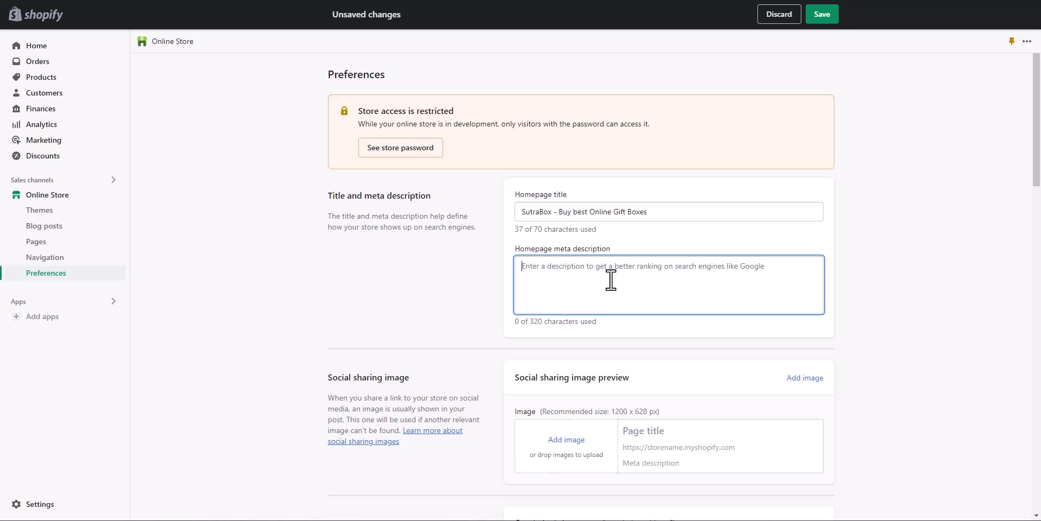
{"action": "left_click", "coordinate": [822, 20]}
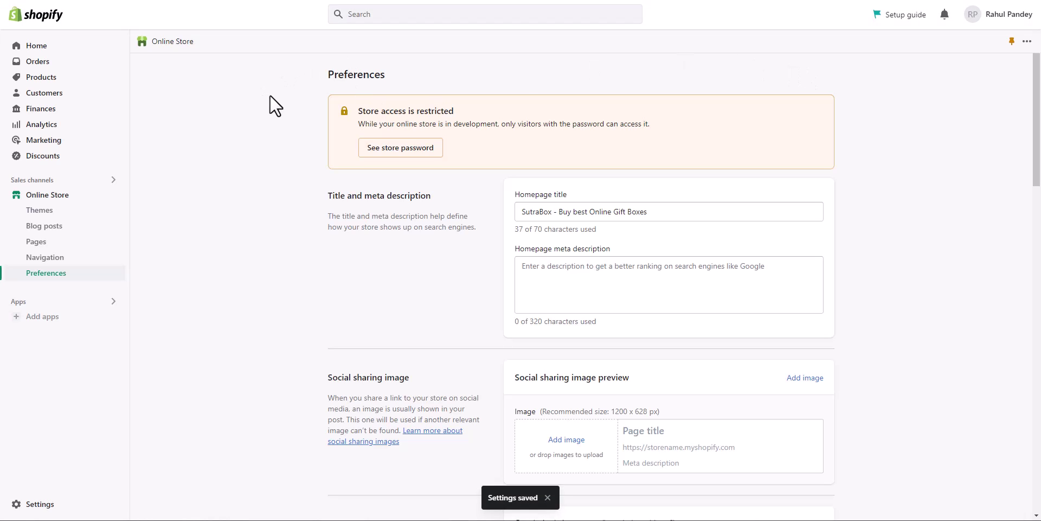
Open the Gift Boxes product and expand its search engine listing editor, showing handle 'packing-box'
{"action": "left_click", "coordinate": [68, 76]}
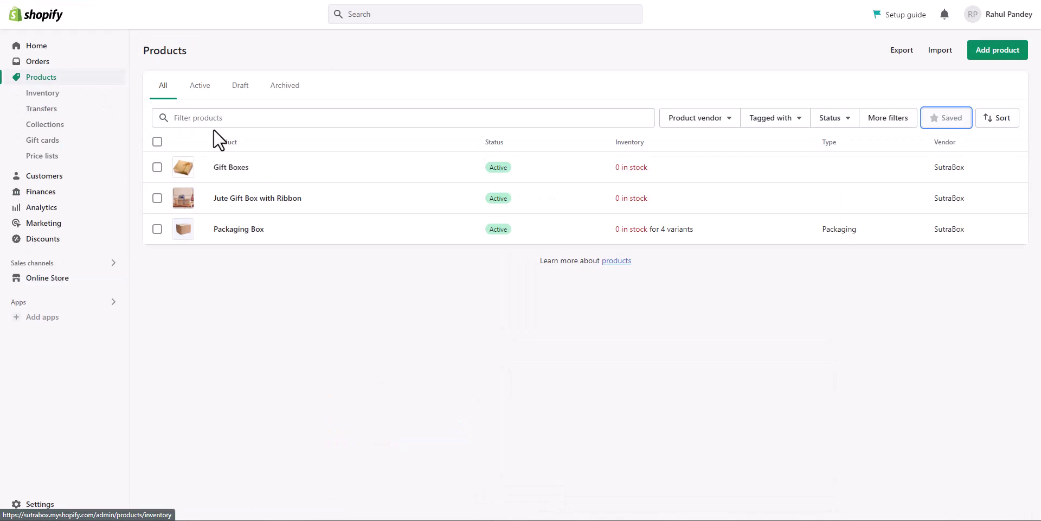
{"action": "left_click", "coordinate": [241, 169]}
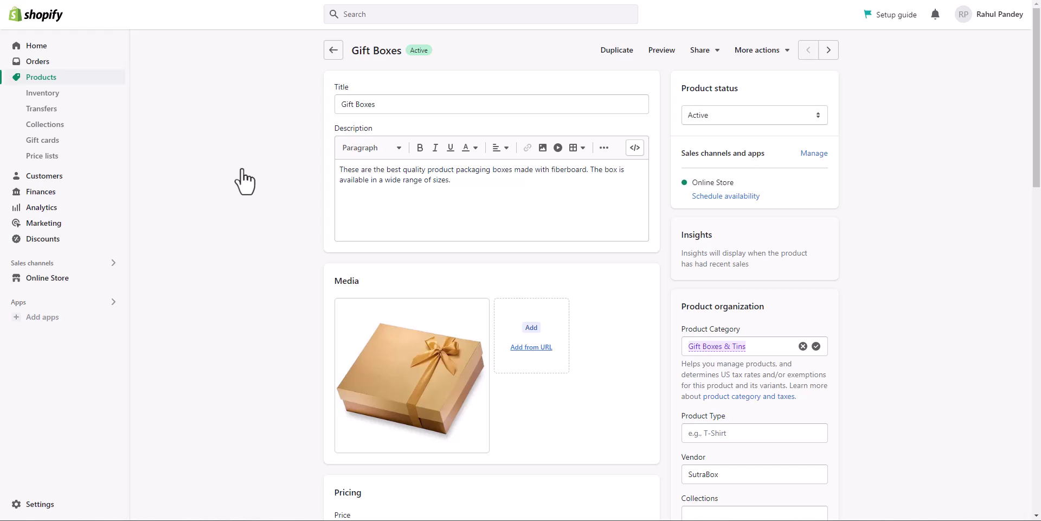
{"action": "scroll", "coordinate": [244, 181], "scroll_direction": "down", "scroll_amount": 17}
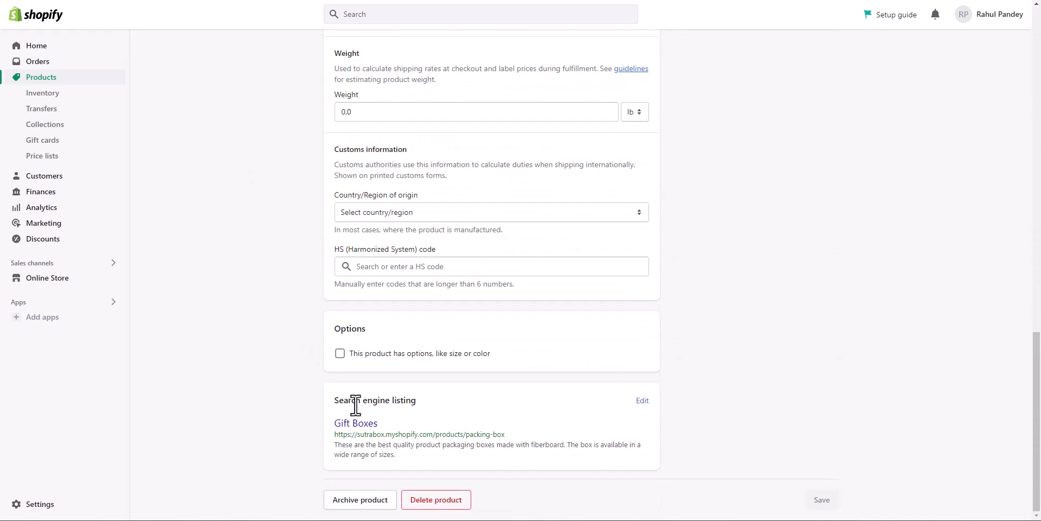
{"action": "left_click", "coordinate": [642, 400]}
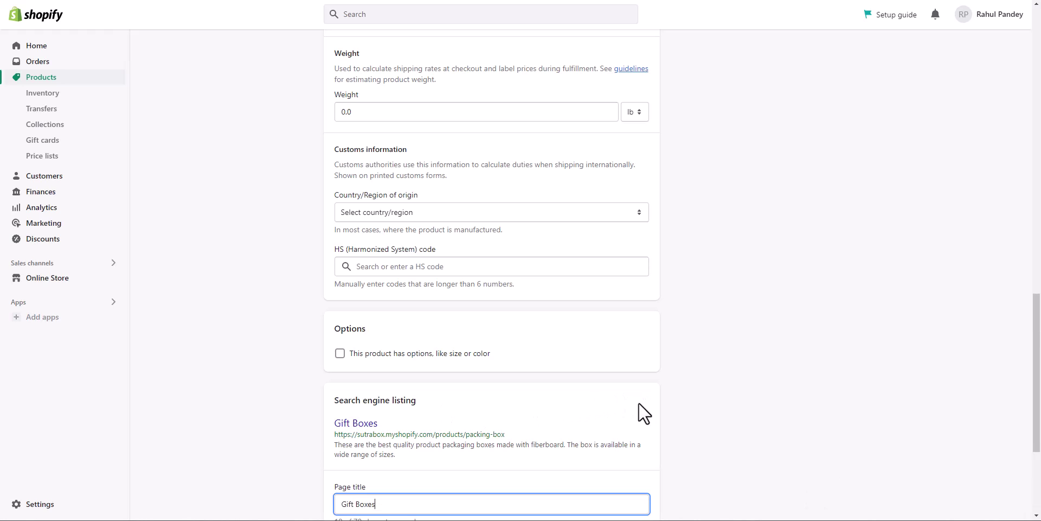
{"action": "scroll", "coordinate": [619, 417], "scroll_direction": "down", "scroll_amount": 4}
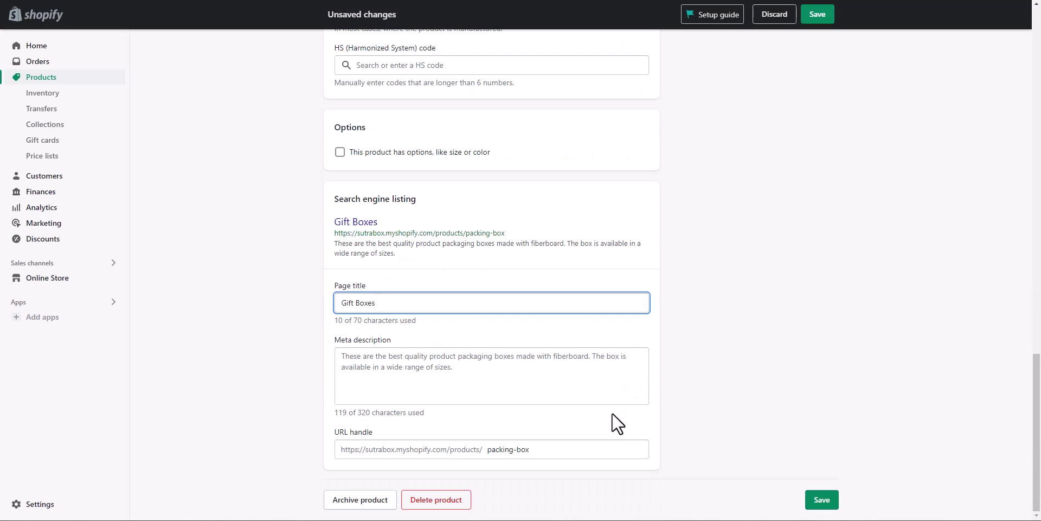
{"action": "left_click", "coordinate": [458, 368]}
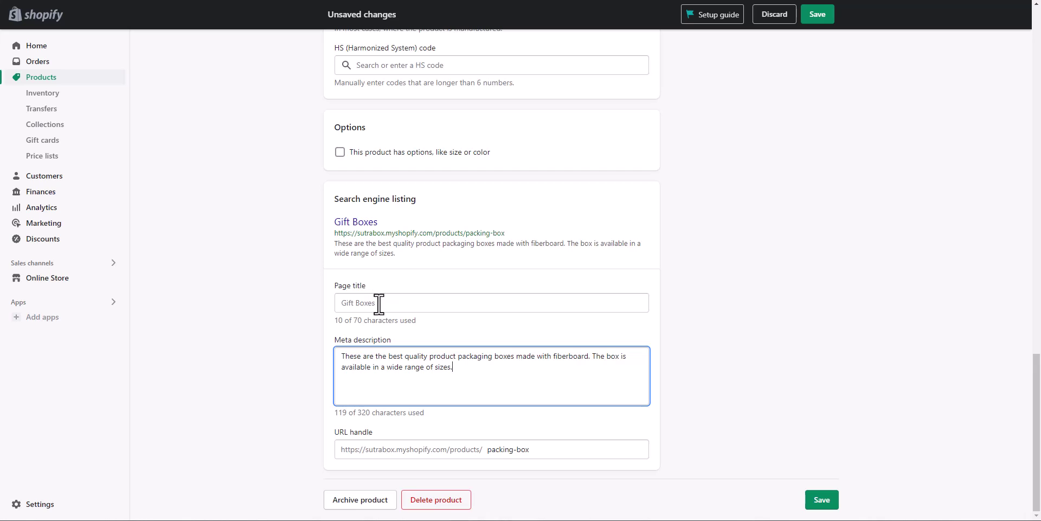
{"action": "scroll", "coordinate": [383, 302], "scroll_direction": "up", "scroll_amount": 20}
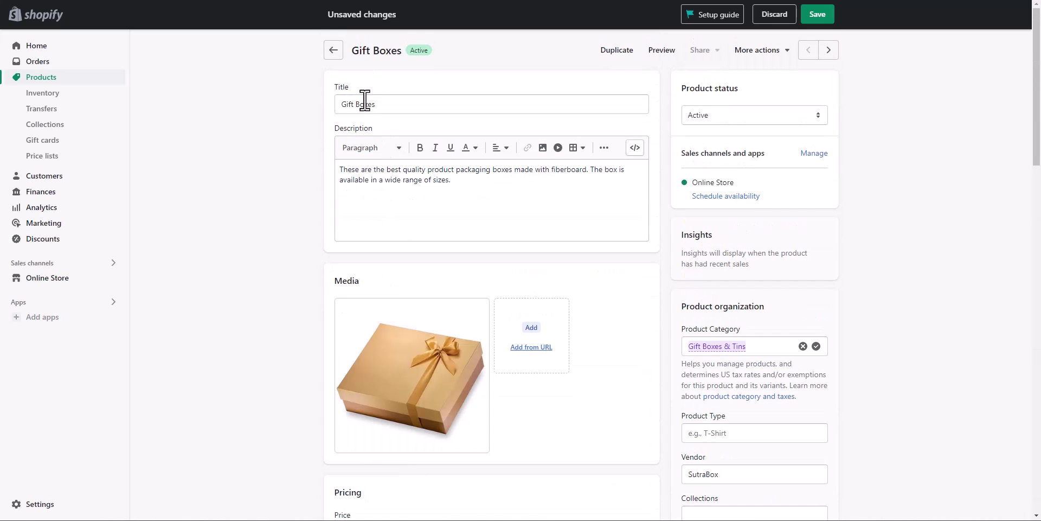
{"action": "left_click", "coordinate": [382, 189]}
{"action": "scroll", "coordinate": [381, 187], "scroll_direction": "down", "scroll_amount": 18}
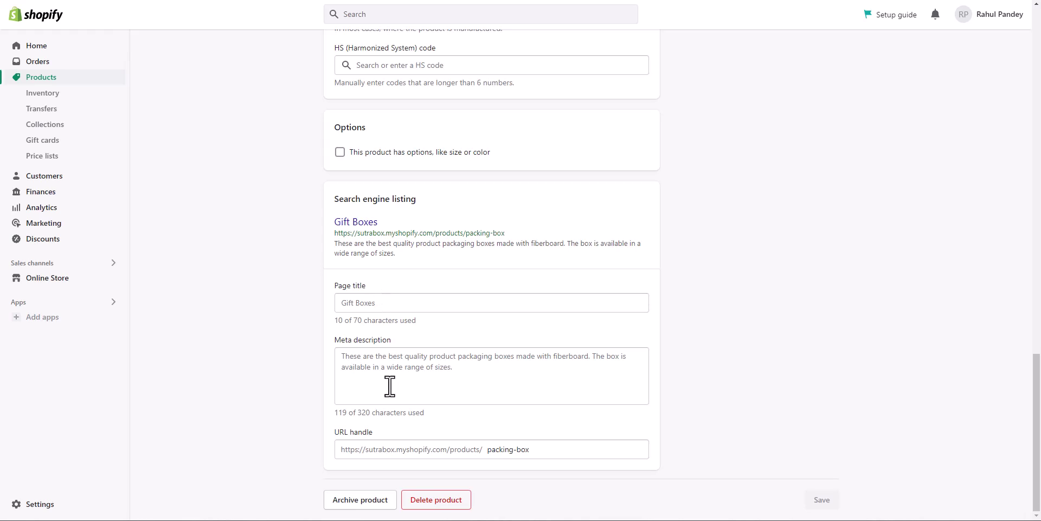
Append 'Buy cheapest gift box in India' to the 'Gift Boxes - ' page title
{"action": "left_click", "coordinate": [402, 305]}
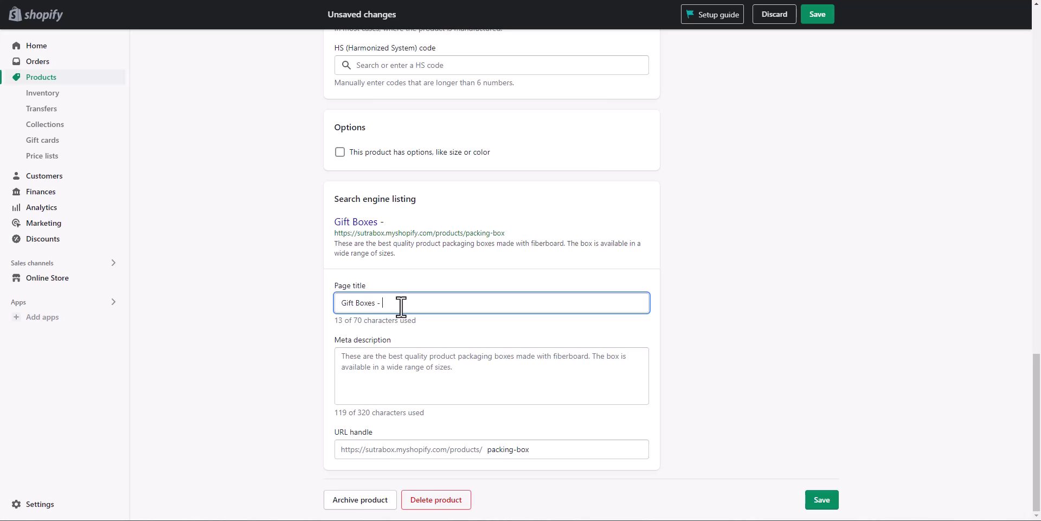
{"action": "type", "text": "Buy checp"}
{"action": "key", "text": "BackSpace"}
{"action": "key", "text": "BackSpace"}
{"action": "type", "text": "apest gift "}
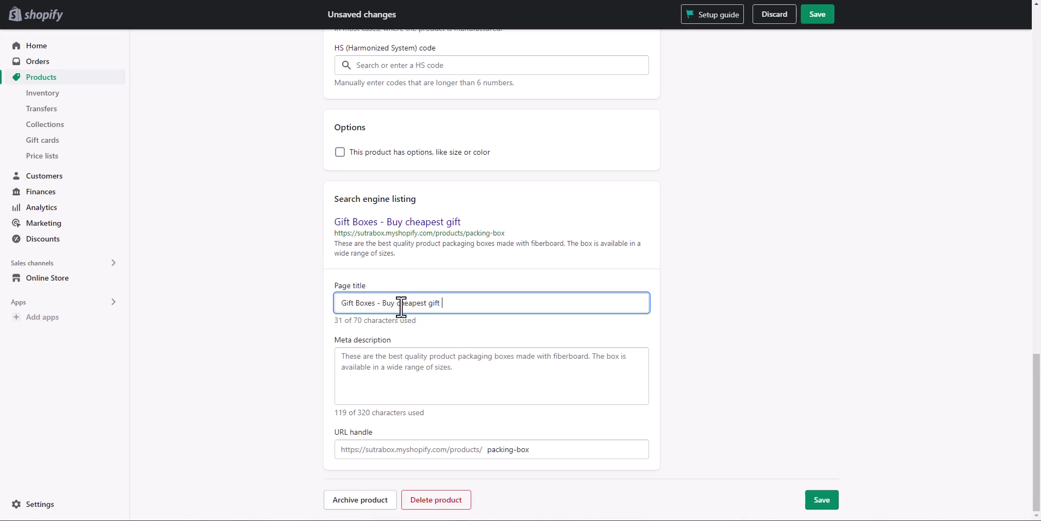
{"action": "type", "text": "box in India"}
{"action": "left_click", "coordinate": [434, 332]}
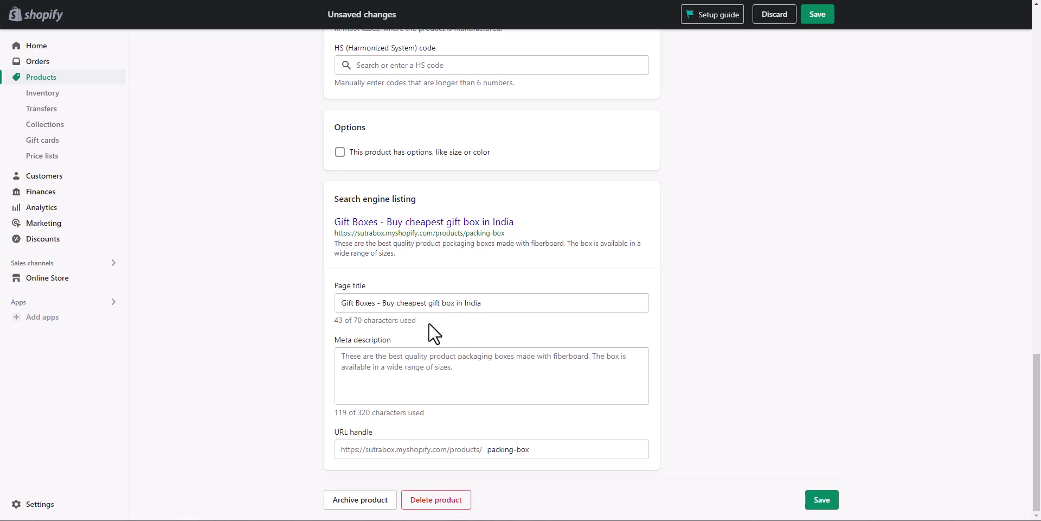
Select and review the product's meta description text
{"action": "left_click", "coordinate": [418, 382]}
{"action": "key", "text": "ctrl+a"}
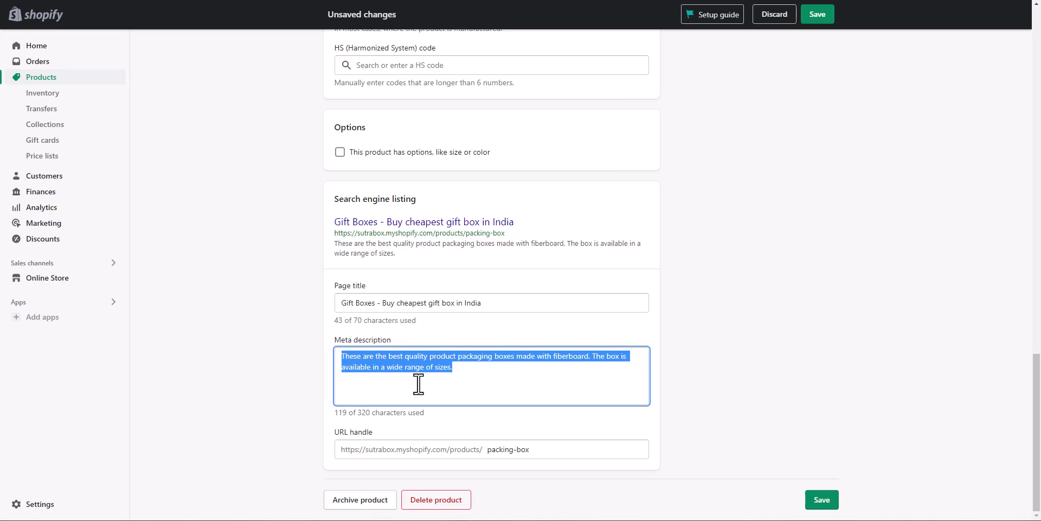
{"action": "left_click", "coordinate": [418, 384]}
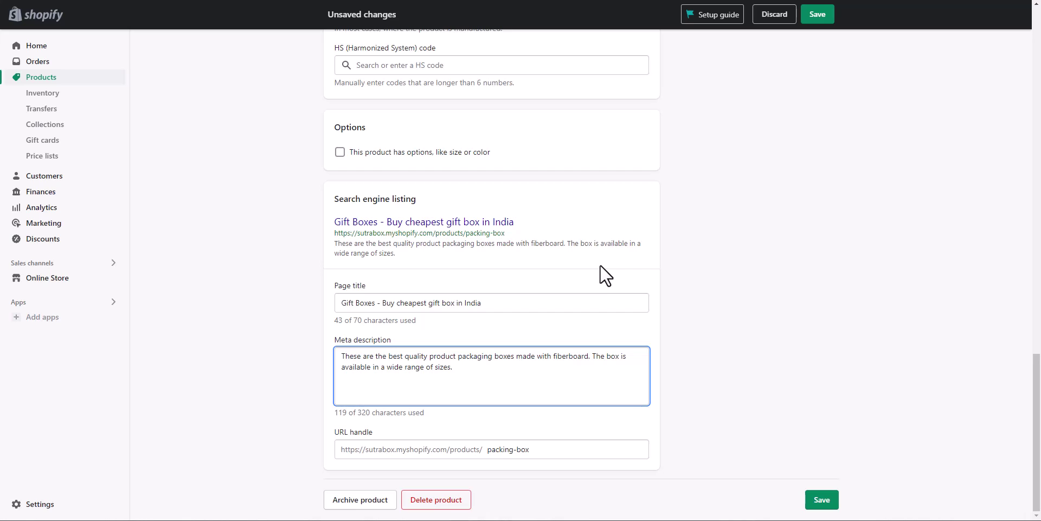
{"action": "scroll", "coordinate": [606, 276], "scroll_direction": "up", "scroll_amount": 12}
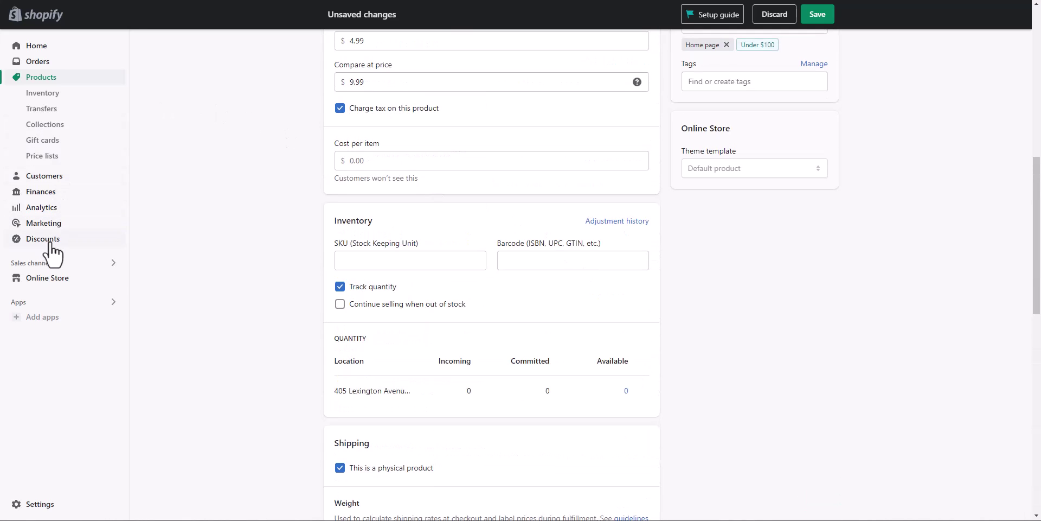
Leave the product page unsaved and open the 'How to package goods for delivery' blog post
{"action": "left_click", "coordinate": [43, 278]}
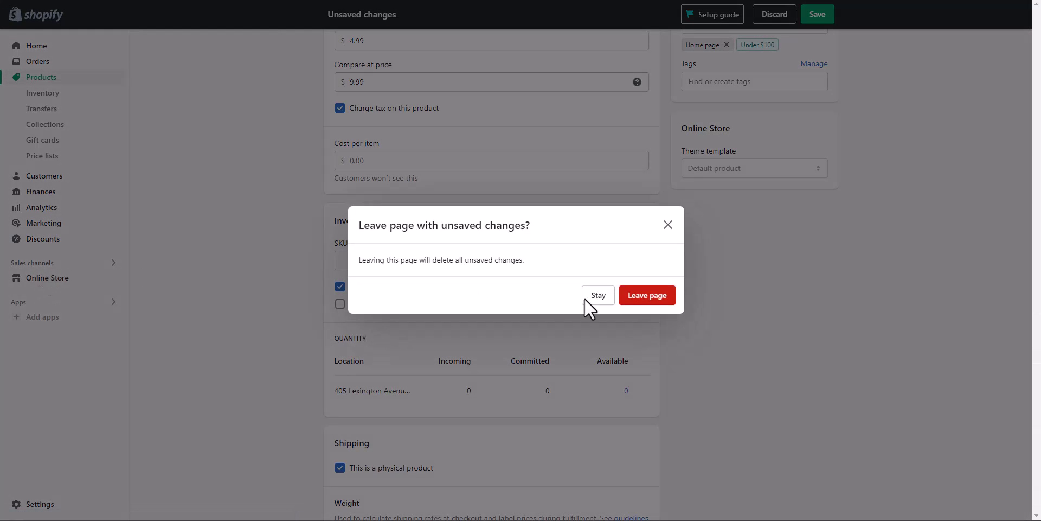
{"action": "left_click", "coordinate": [650, 297]}
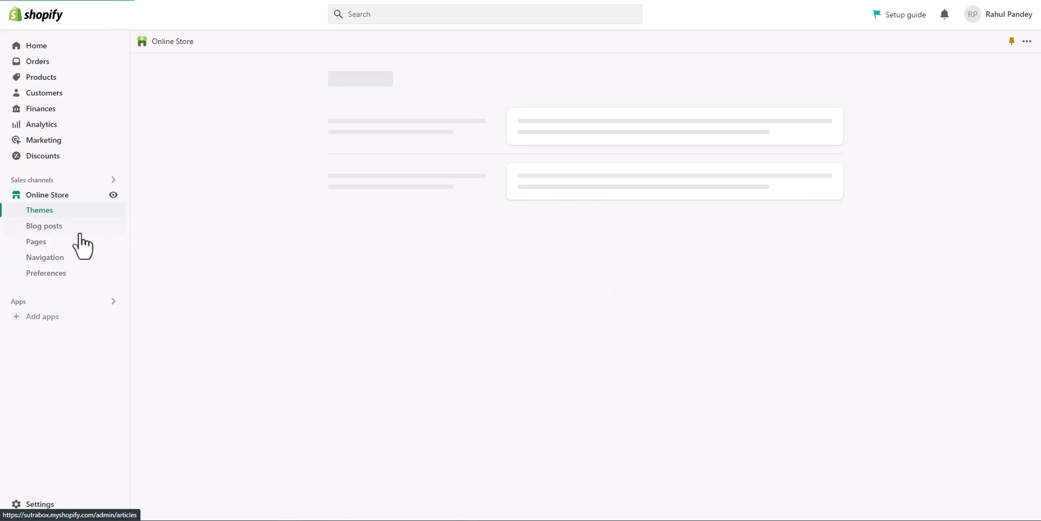
{"action": "left_click", "coordinate": [53, 226]}
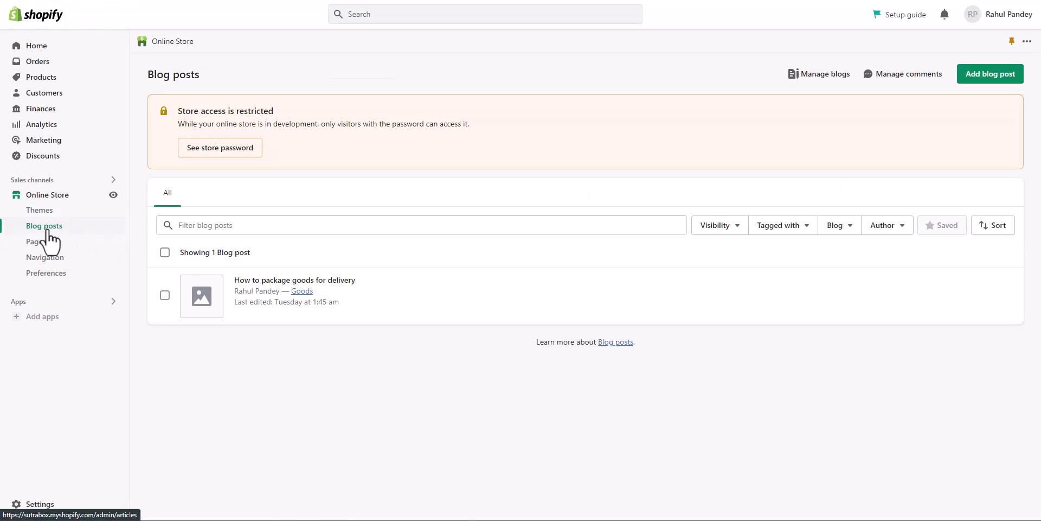
{"action": "left_click", "coordinate": [261, 290]}
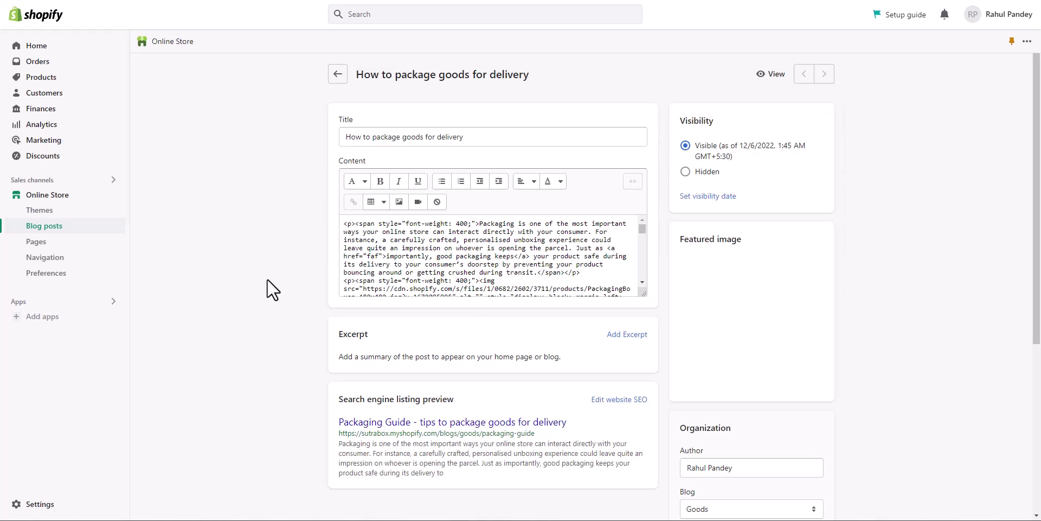
Inspect the post's website SEO fields, then go to the Online Store Pages list
{"action": "scroll", "coordinate": [274, 258], "scroll_direction": "down", "scroll_amount": 5}
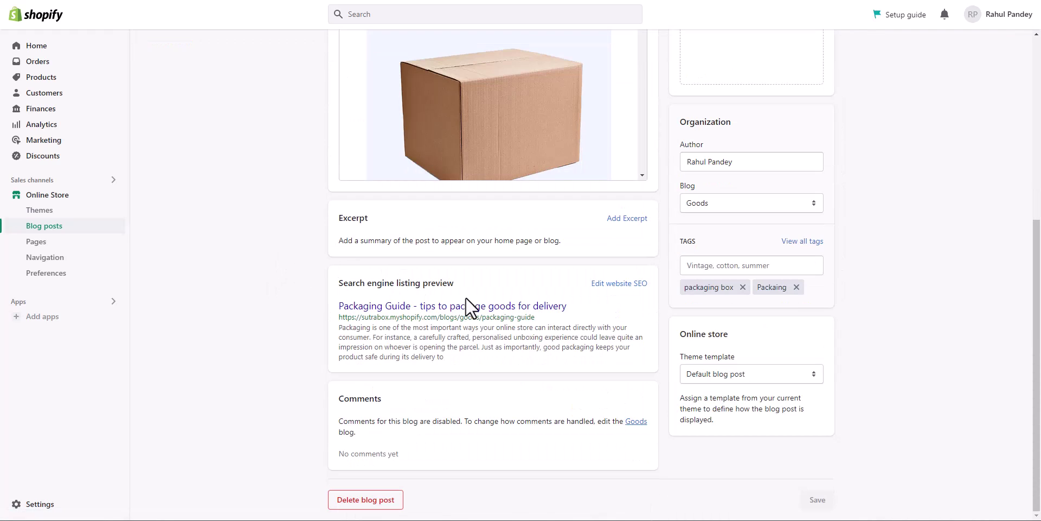
{"action": "left_click", "coordinate": [638, 287]}
{"action": "scroll", "coordinate": [574, 320], "scroll_direction": "down", "scroll_amount": 3}
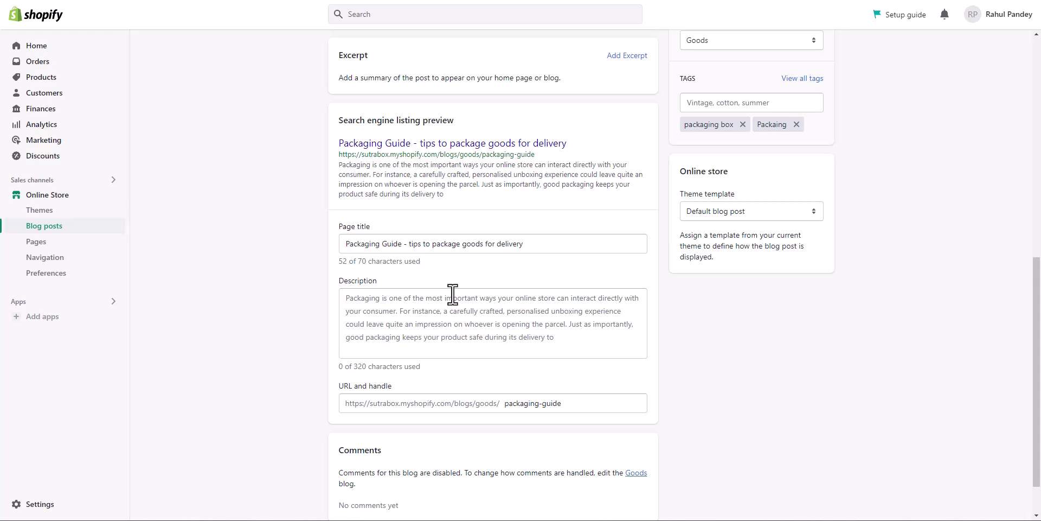
{"action": "scroll", "coordinate": [452, 294], "scroll_direction": "up", "scroll_amount": 15}
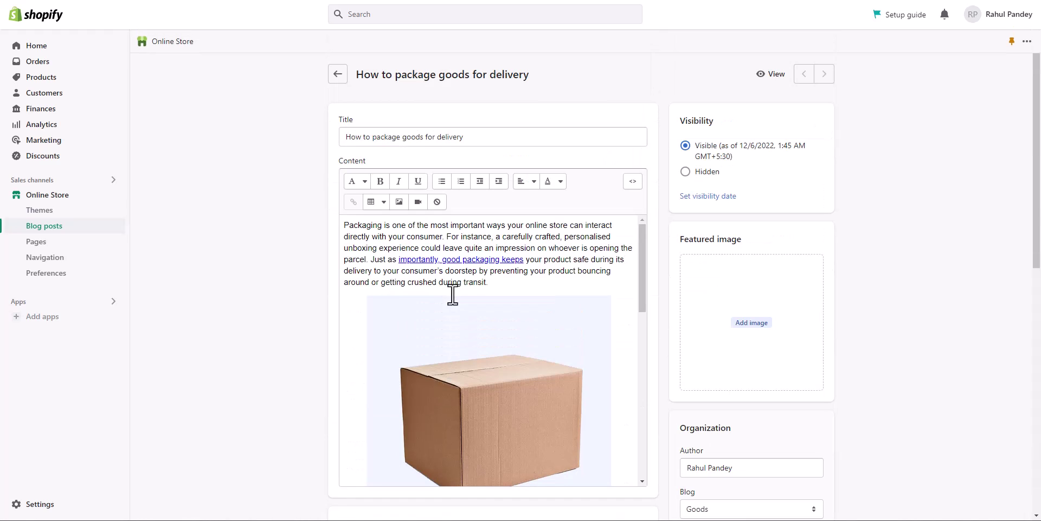
{"action": "left_click", "coordinate": [372, 247]}
{"action": "scroll", "coordinate": [348, 286], "scroll_direction": "down", "scroll_amount": 10}
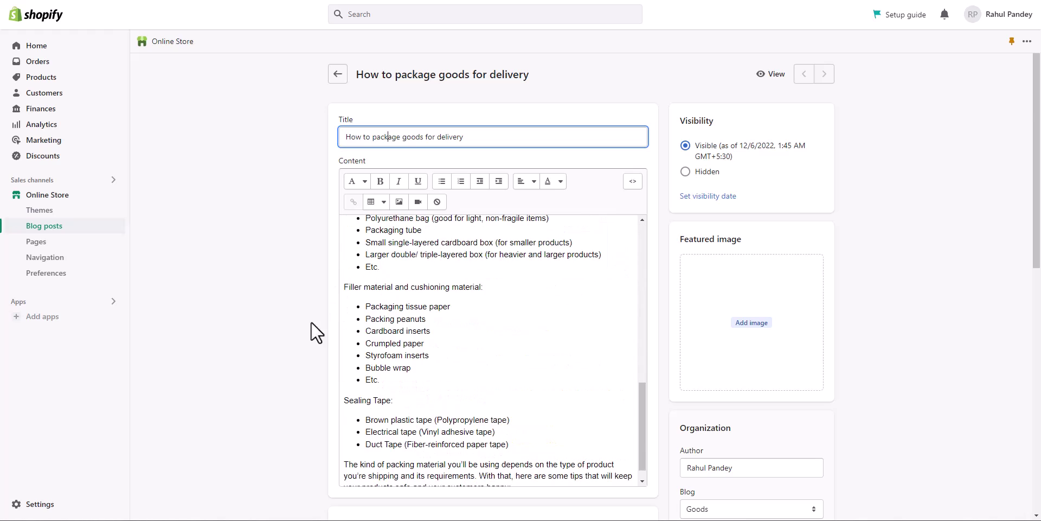
{"action": "scroll", "coordinate": [314, 329], "scroll_direction": "down", "scroll_amount": 3}
{"action": "scroll", "coordinate": [279, 347], "scroll_direction": "down", "scroll_amount": 6}
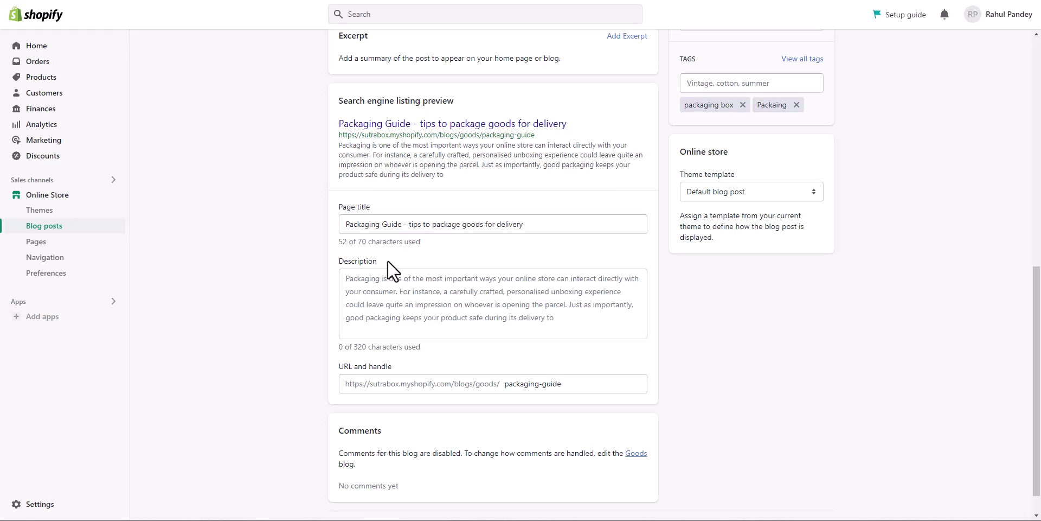
{"action": "scroll", "coordinate": [393, 271], "scroll_direction": "down", "scroll_amount": 1}
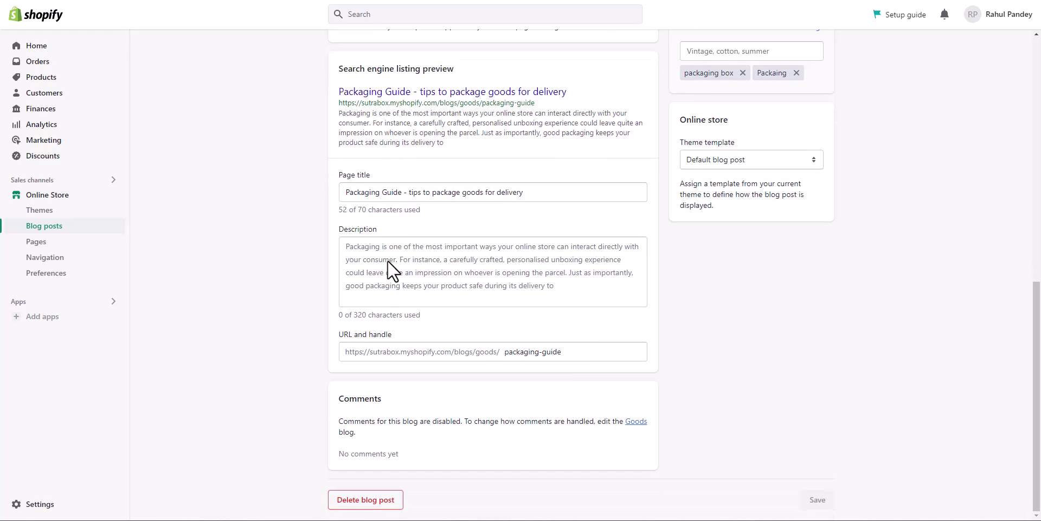
{"action": "left_click", "coordinate": [59, 245]}
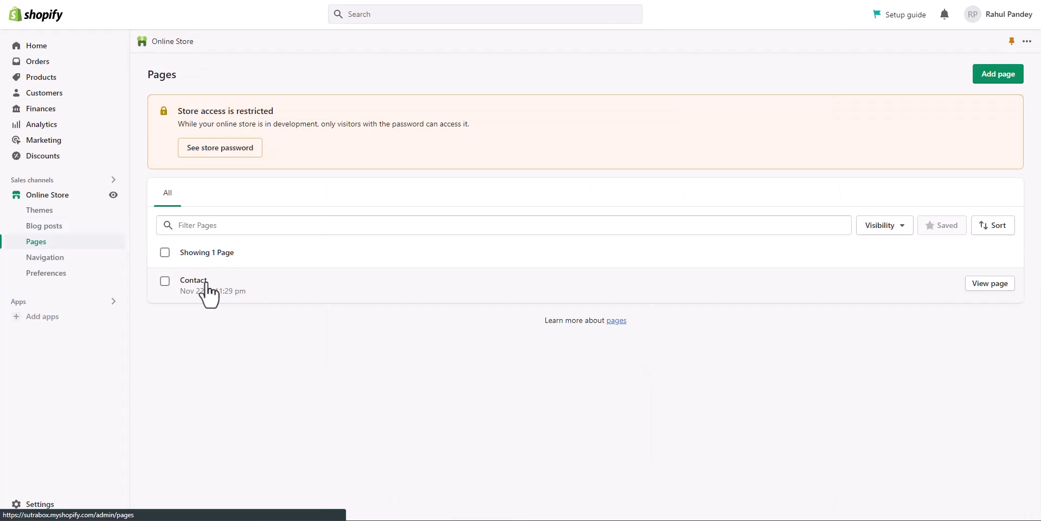
Review the Contact page's SEO preview and return to the Pages list
{"action": "left_click", "coordinate": [197, 287]}
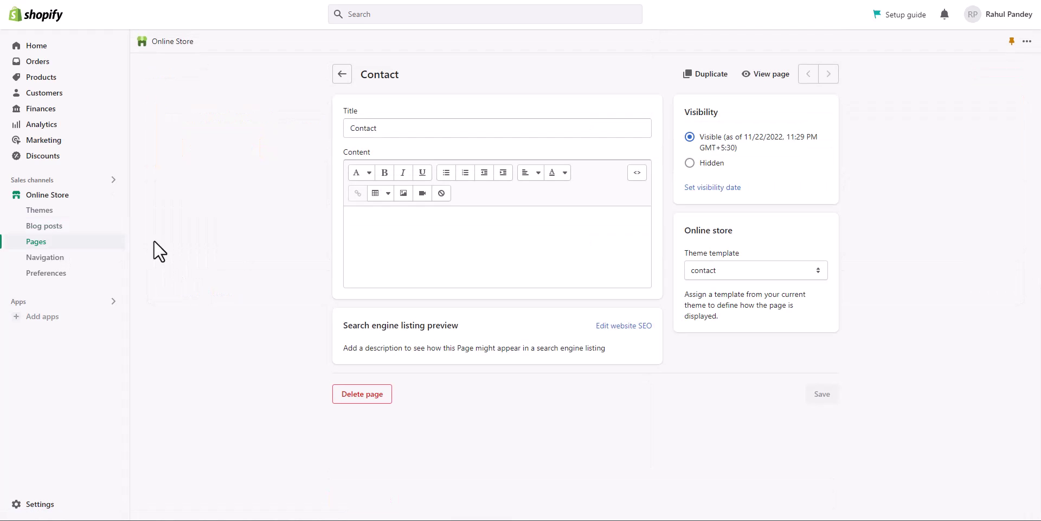
{"action": "left_click", "coordinate": [341, 74]}
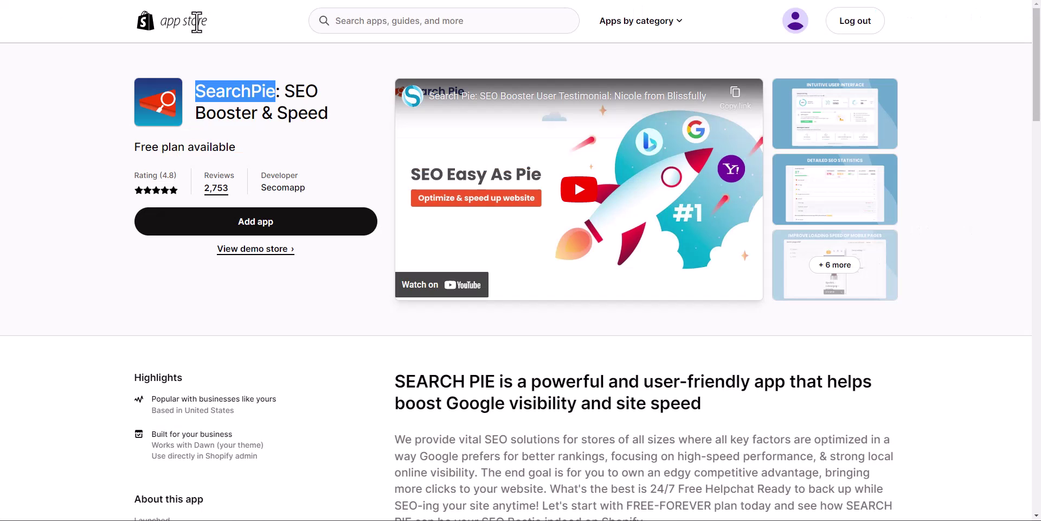
Add the SearchPie: SEO Booster & Speed app to the store from its listing
{"action": "double_click", "coordinate": [227, 95]}
{"action": "left_click", "coordinate": [332, 114]}
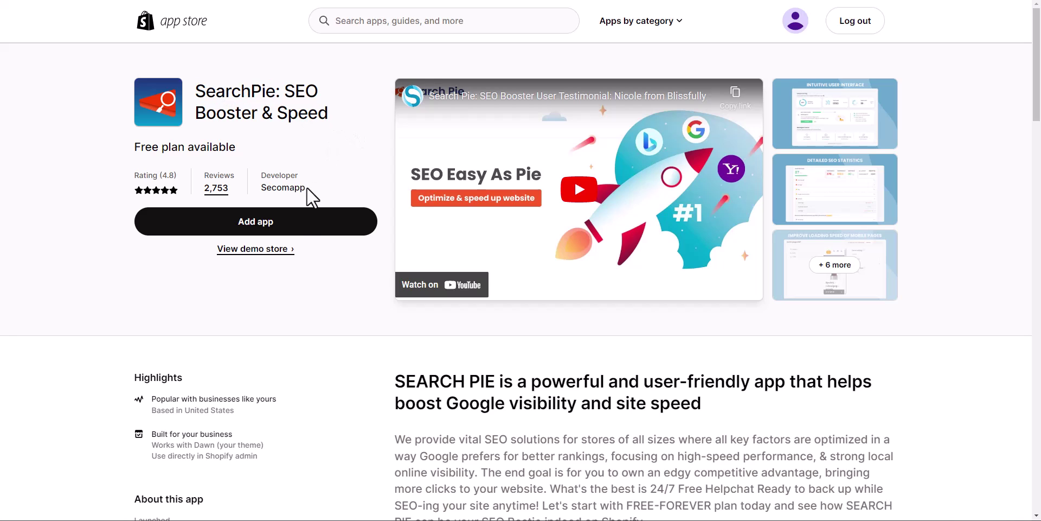
{"action": "left_click", "coordinate": [307, 225]}
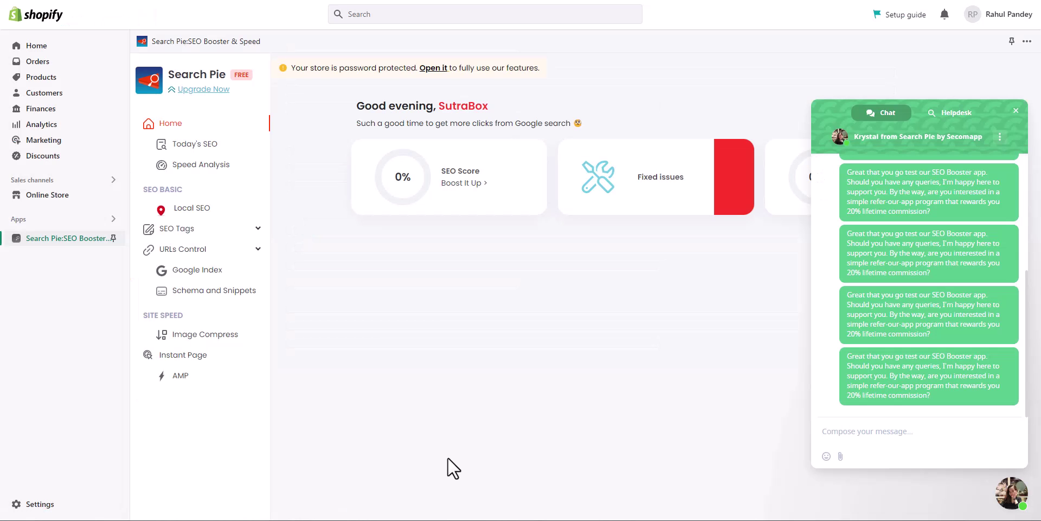
Close the support chat and open Today's SEO check for the homepage, briefly trying All site
{"action": "left_click", "coordinate": [1016, 111]}
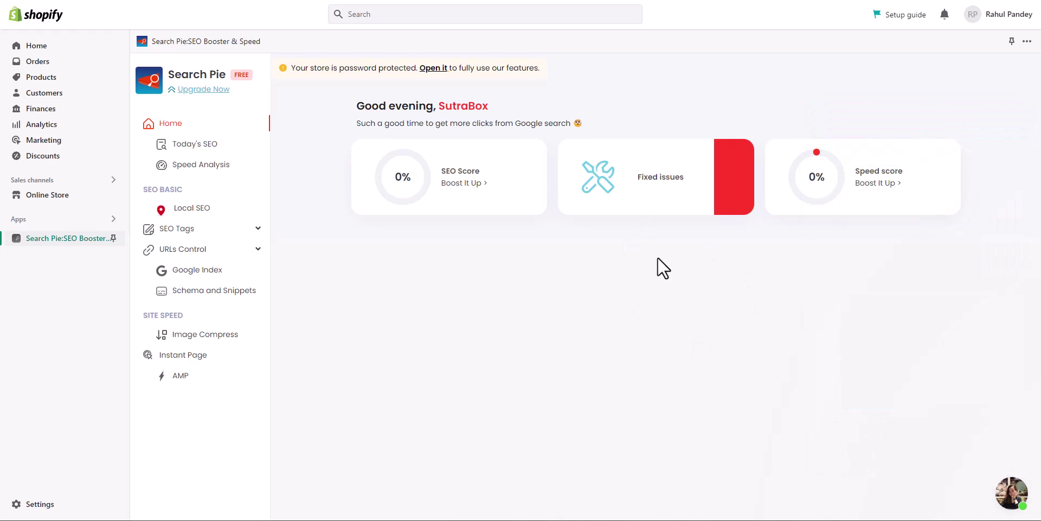
{"action": "left_click", "coordinate": [480, 184]}
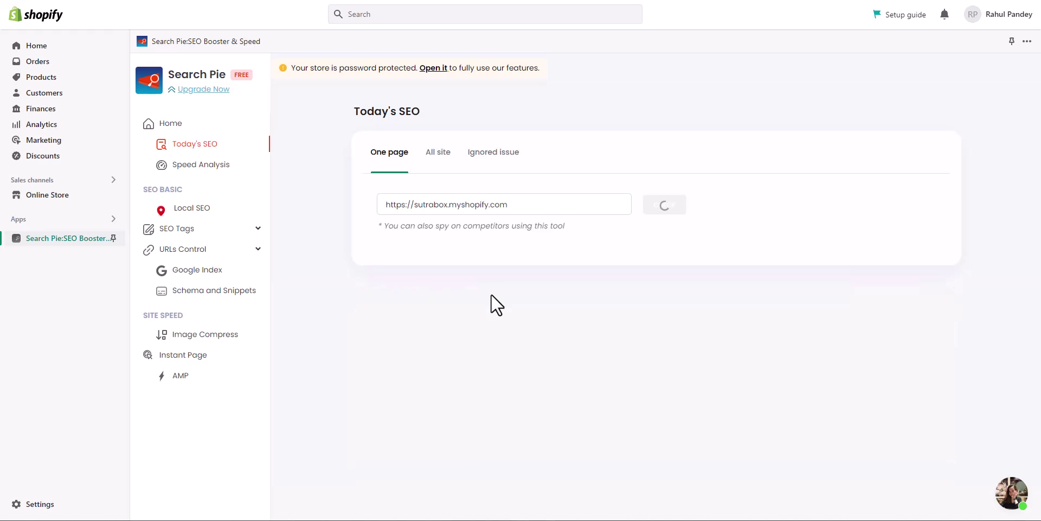
{"action": "scroll", "coordinate": [490, 293], "scroll_direction": "down", "scroll_amount": 3}
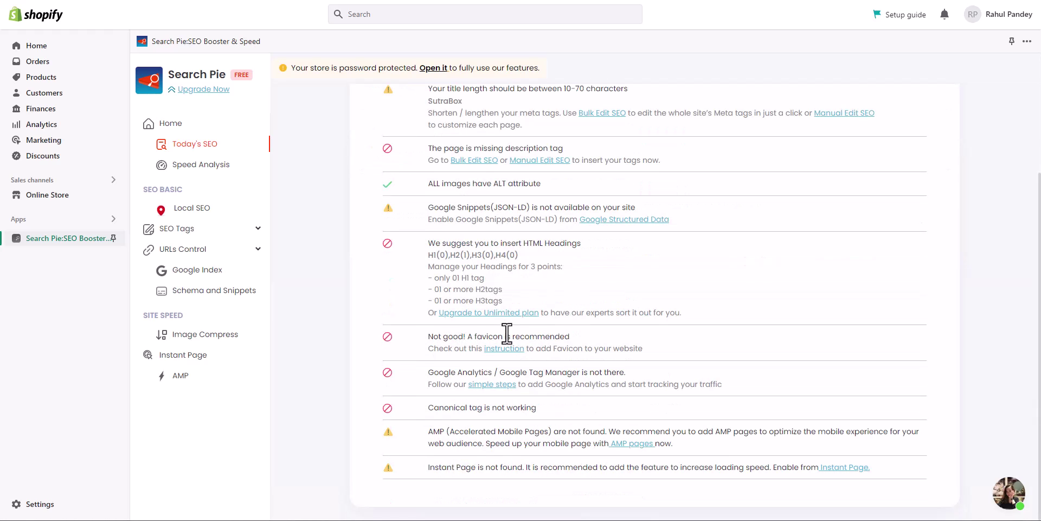
{"action": "scroll", "coordinate": [506, 332], "scroll_direction": "up", "scroll_amount": 4}
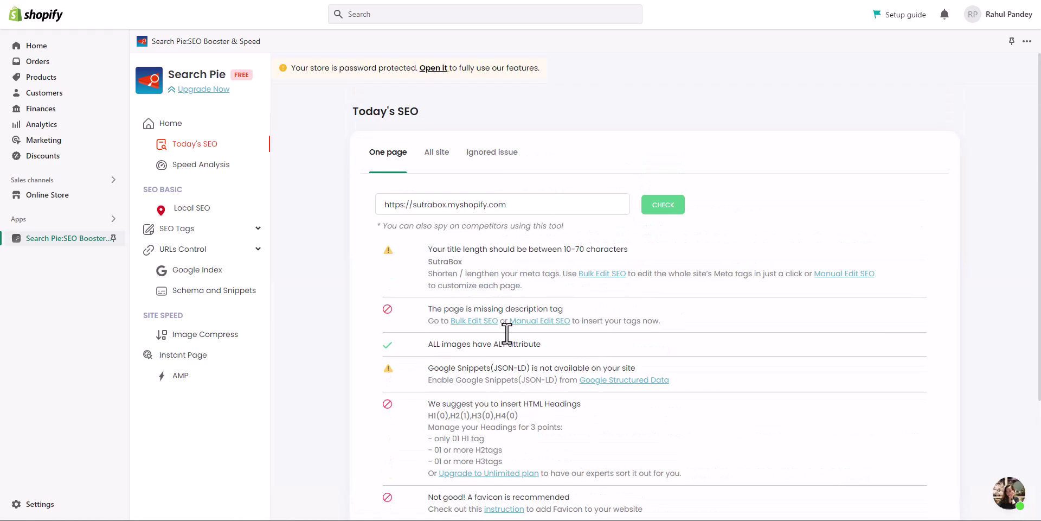
{"action": "triple_click", "coordinate": [448, 204]}
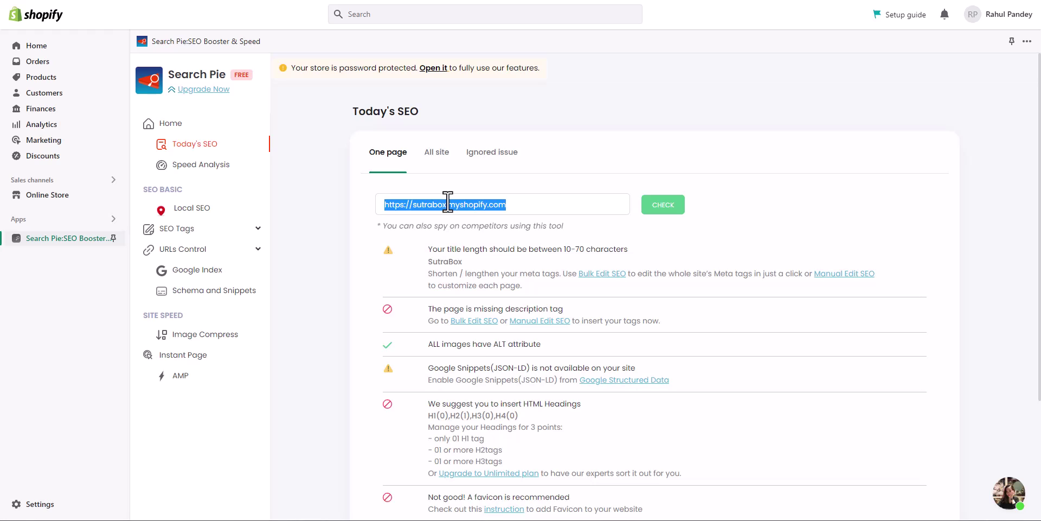
{"action": "left_click", "coordinate": [442, 154]}
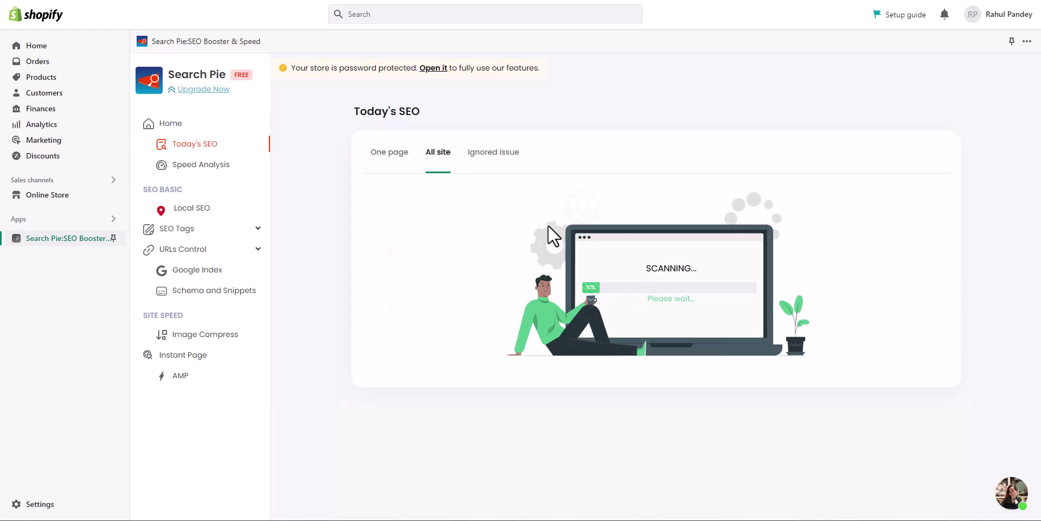
{"action": "left_click", "coordinate": [390, 152]}
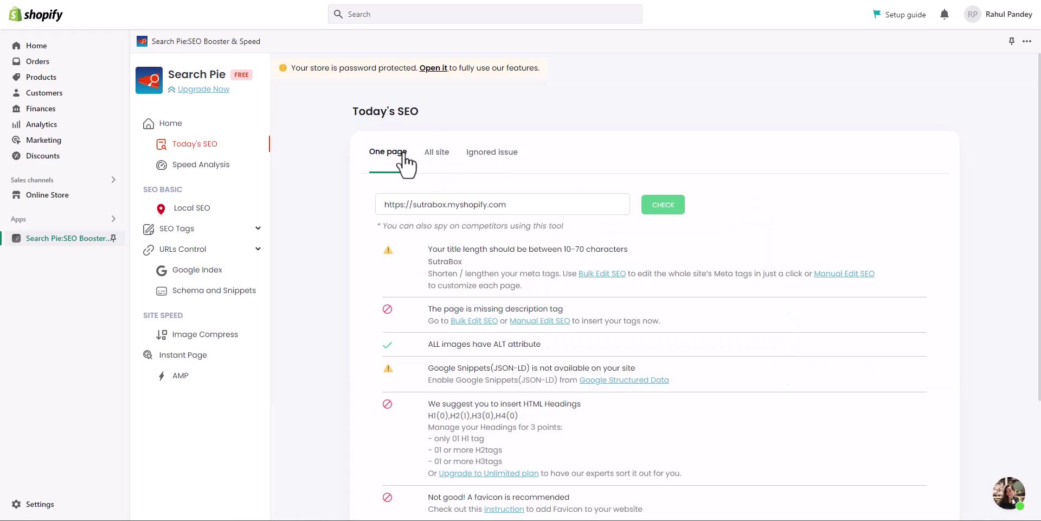
{"action": "left_click", "coordinate": [234, 229]}
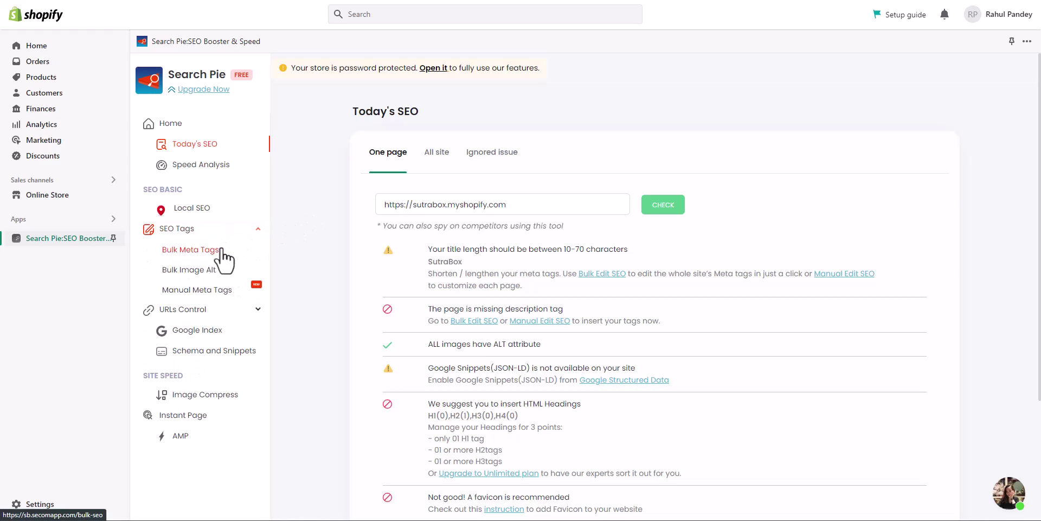
Open Bulk Meta Tags, browse the Product, Collection, Blog and Blog post tabs, then return to Home
{"action": "left_click", "coordinate": [222, 251]}
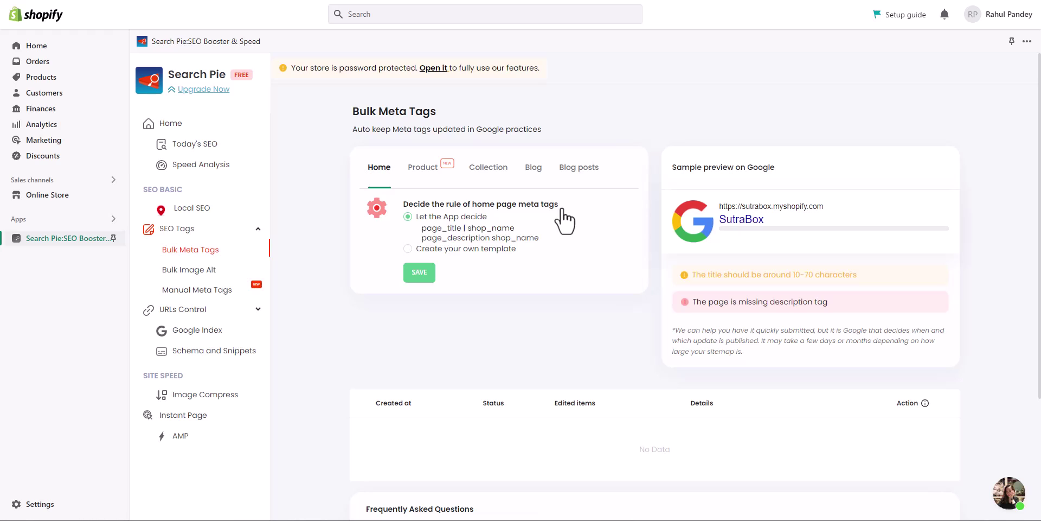
{"action": "left_click", "coordinate": [426, 175]}
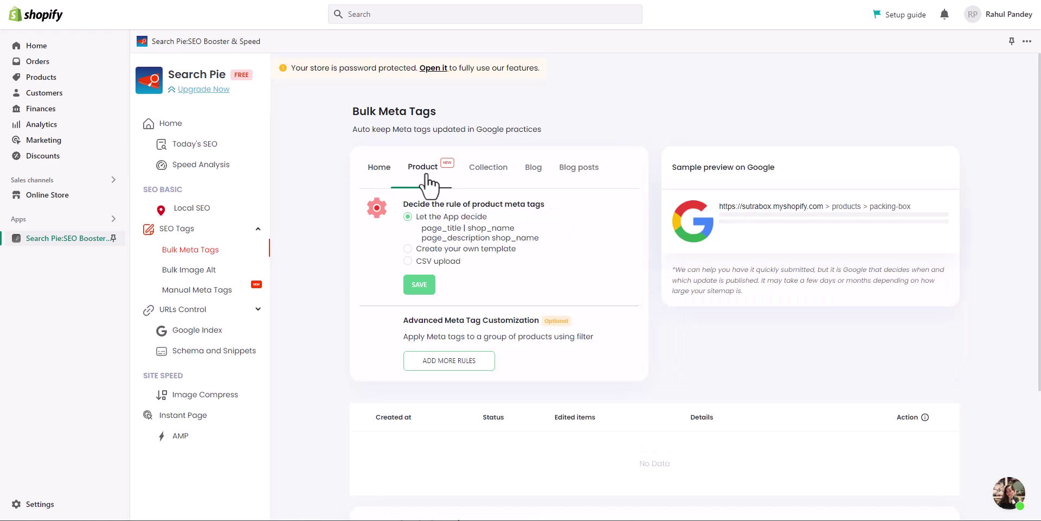
{"action": "left_click", "coordinate": [495, 176]}
{"action": "left_click", "coordinate": [533, 174]}
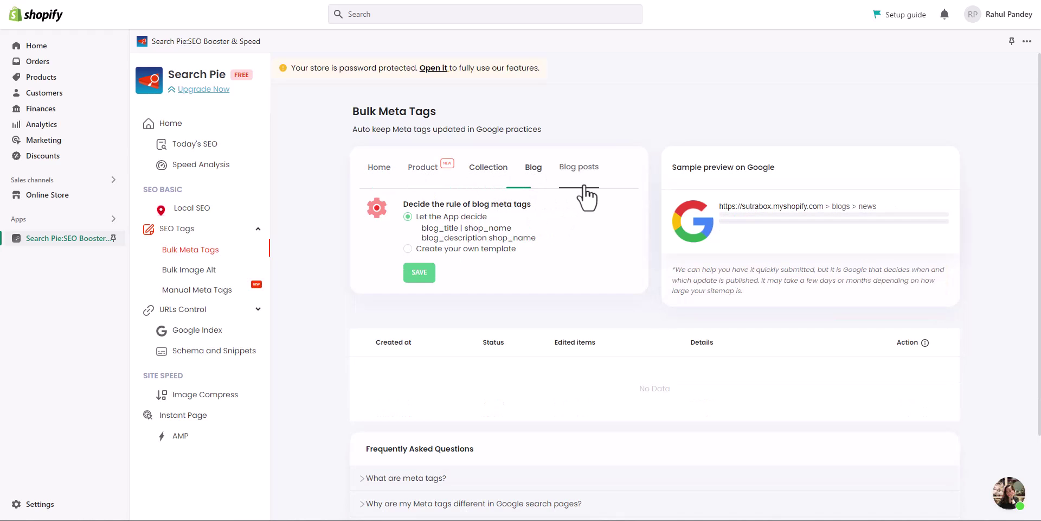
{"action": "left_click", "coordinate": [581, 183]}
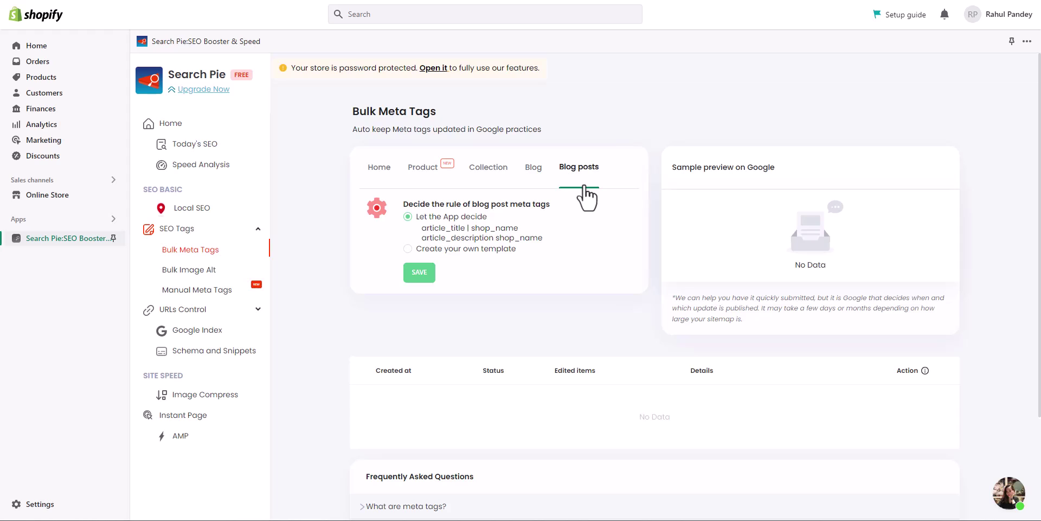
{"action": "left_click", "coordinate": [379, 173]}
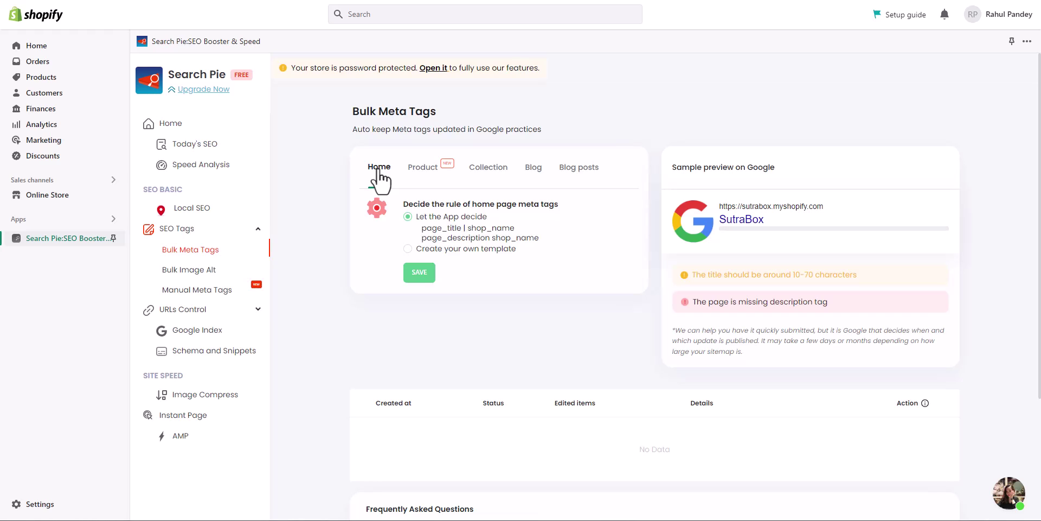
Save a custom home page meta template with the description 'SutraBox - best online gift boxes'
{"action": "left_click", "coordinate": [480, 250]}
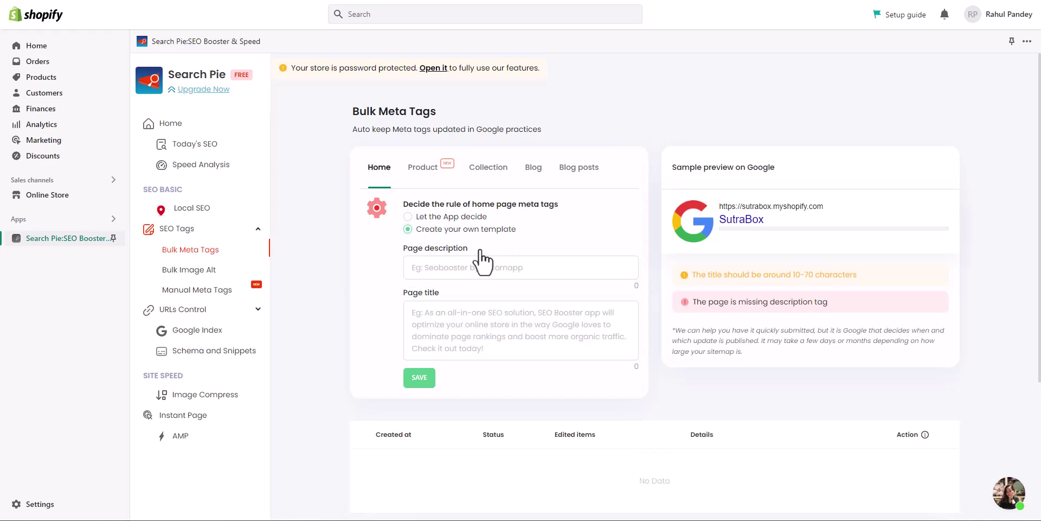
{"action": "left_click", "coordinate": [495, 268]}
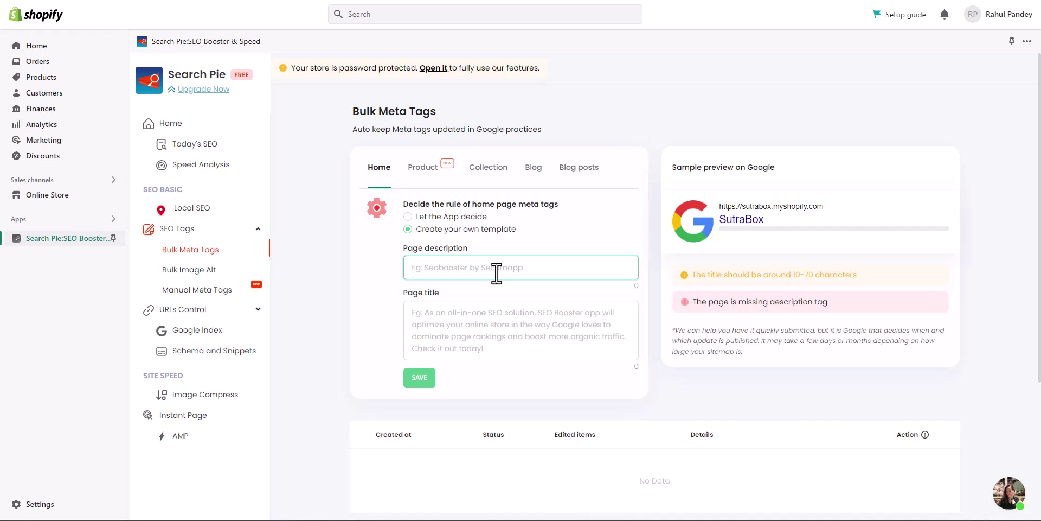
{"action": "type", "text": "Sutra Bx"}
{"action": "key", "text": "BackSpace"}
{"action": "type", "text": "ox - best online gift boxes"}
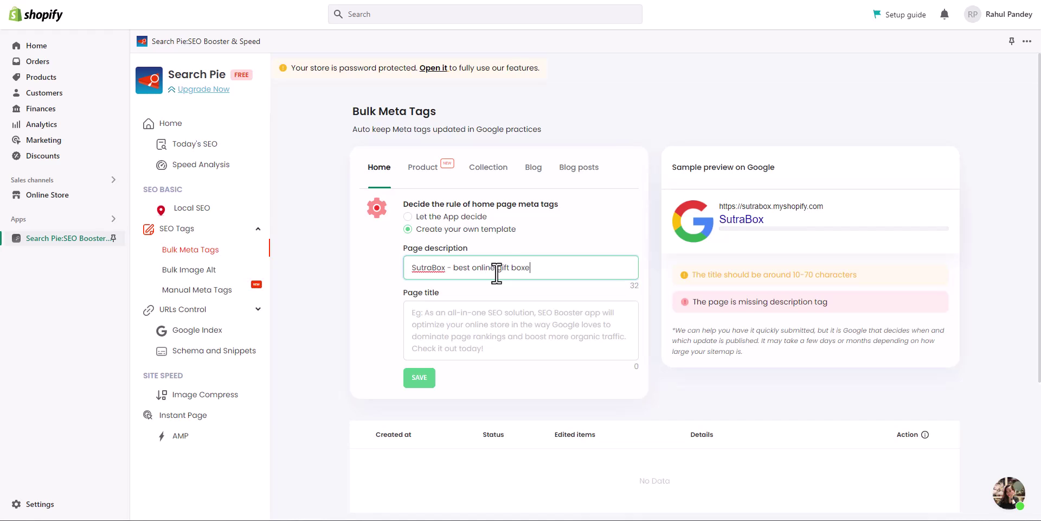
{"action": "left_click", "coordinate": [502, 315]}
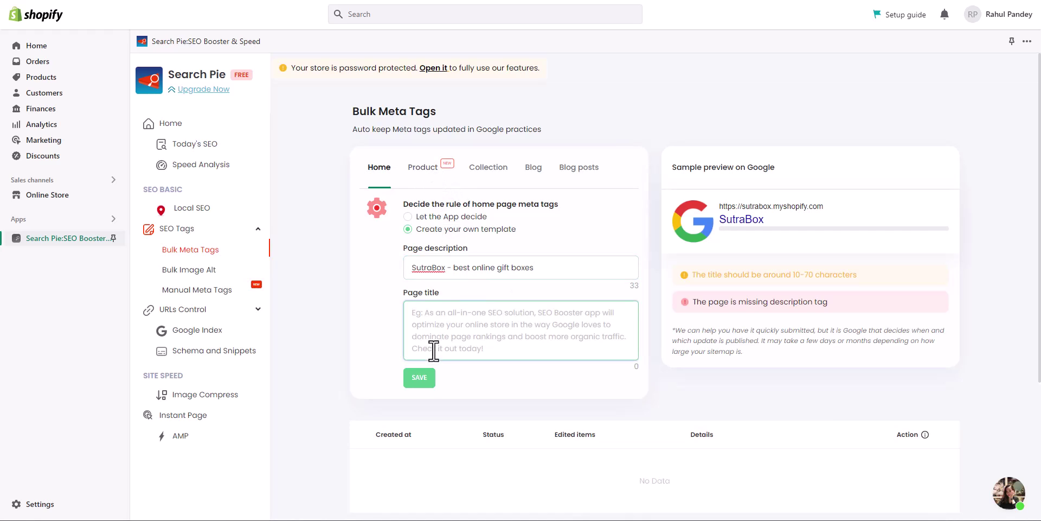
{"action": "left_click", "coordinate": [421, 378]}
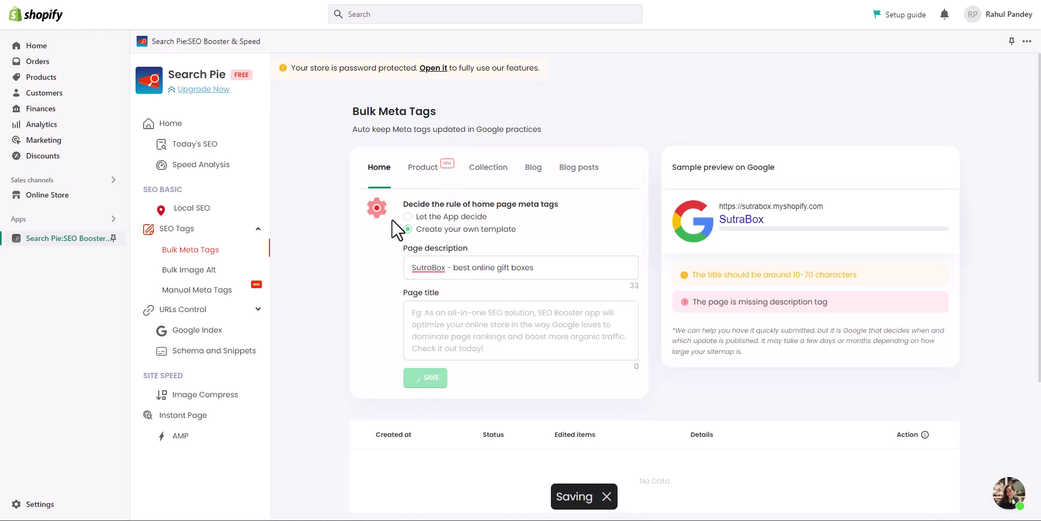
{"action": "left_click", "coordinate": [432, 169]}
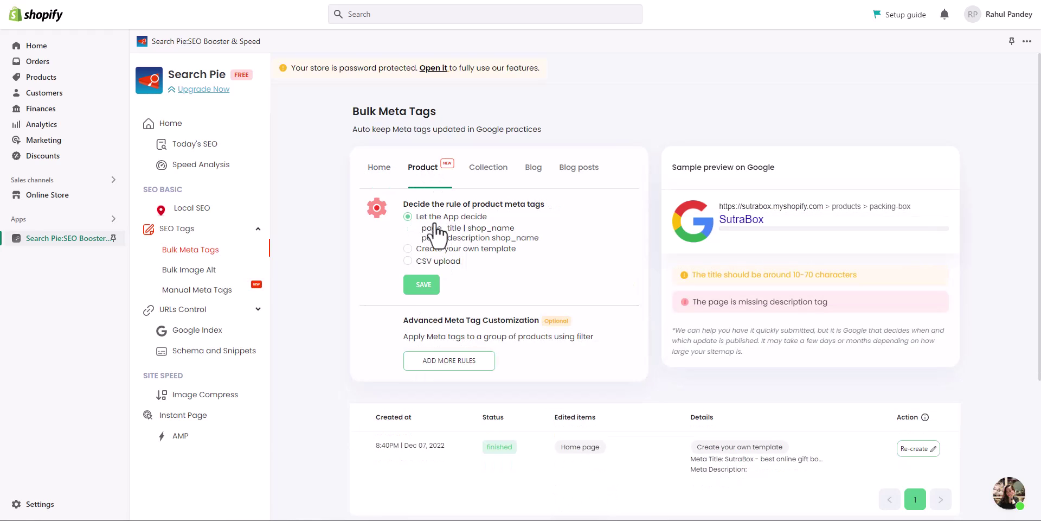
Start a custom product title template with product_title, '-', product_type, product_vendor and shop_name
{"action": "left_click", "coordinate": [506, 248]}
{"action": "left_click", "coordinate": [487, 273]}
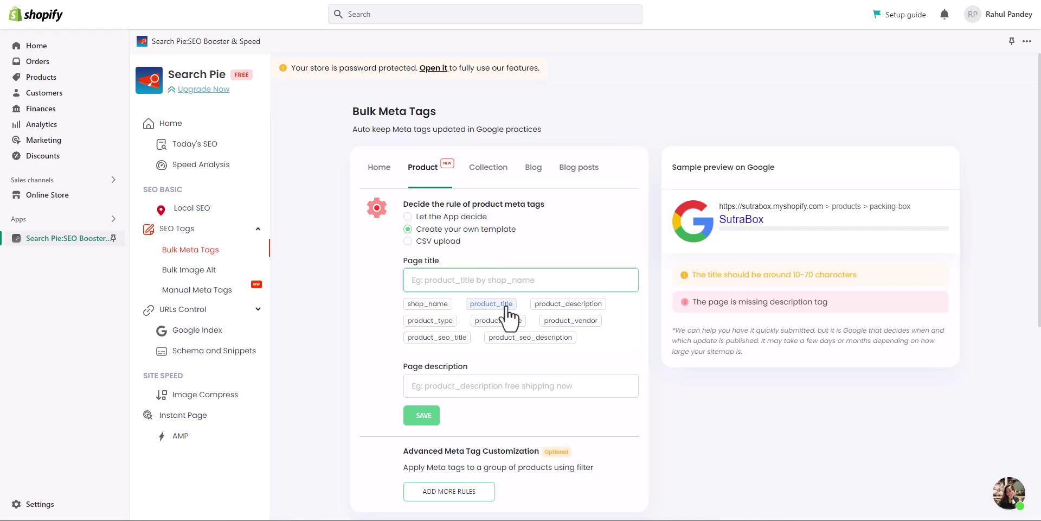
{"action": "left_click", "coordinate": [505, 305]}
{"action": "left_click", "coordinate": [501, 280]}
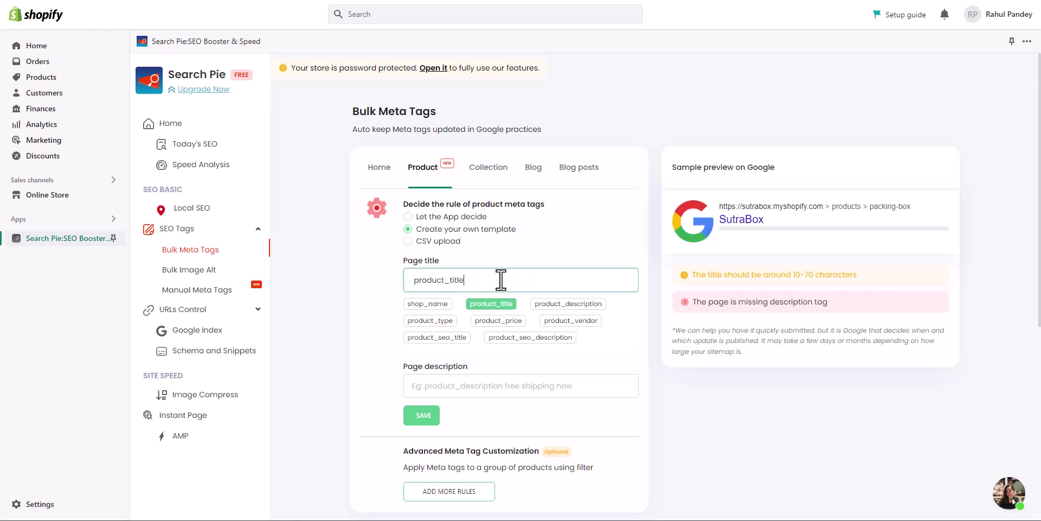
{"action": "type", "text": "-"}
{"action": "left_click", "coordinate": [430, 320]}
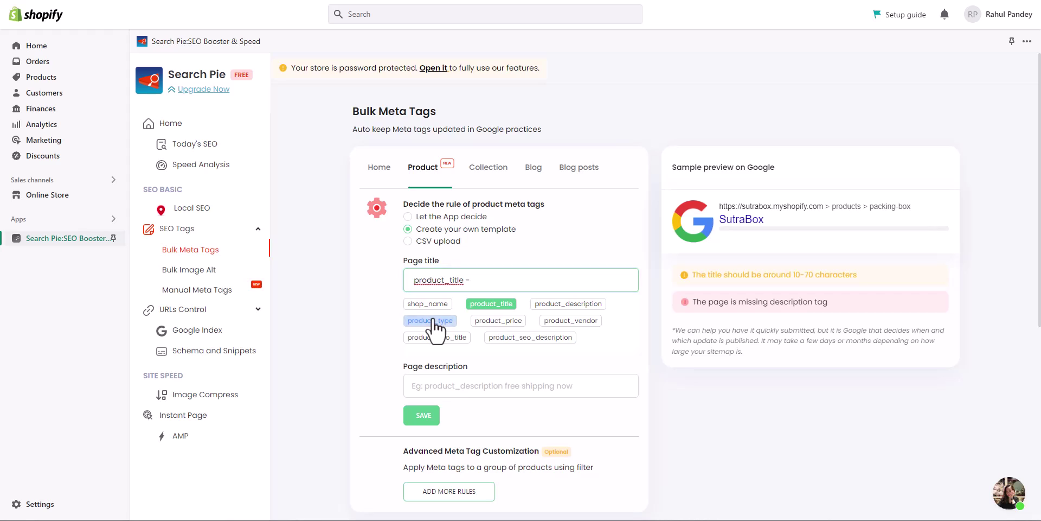
{"action": "left_click", "coordinate": [550, 322]}
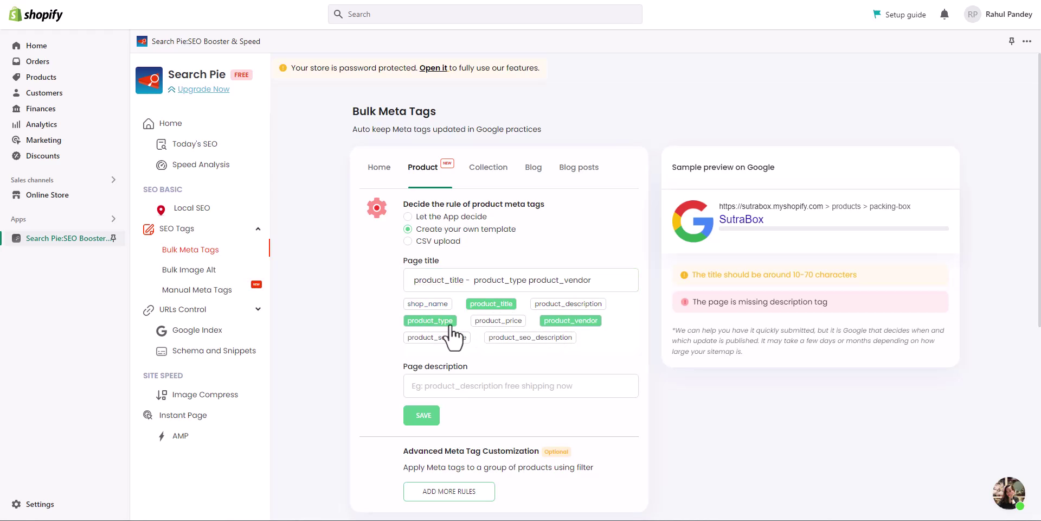
{"action": "left_click", "coordinate": [426, 304]}
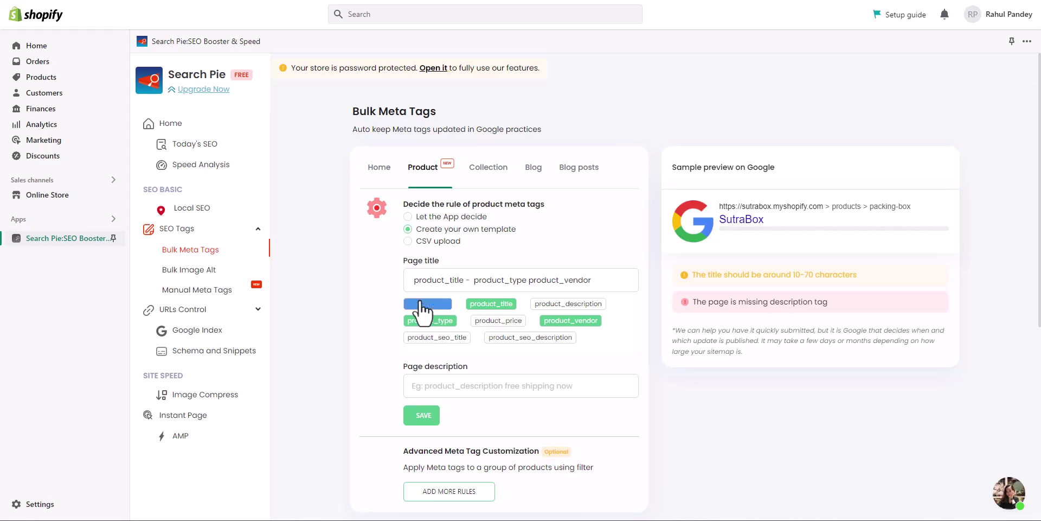
Add 'from' before product_vendor and a '|' separator after it in the product title
{"action": "left_click", "coordinate": [529, 279]}
{"action": "type", "text": "from"}
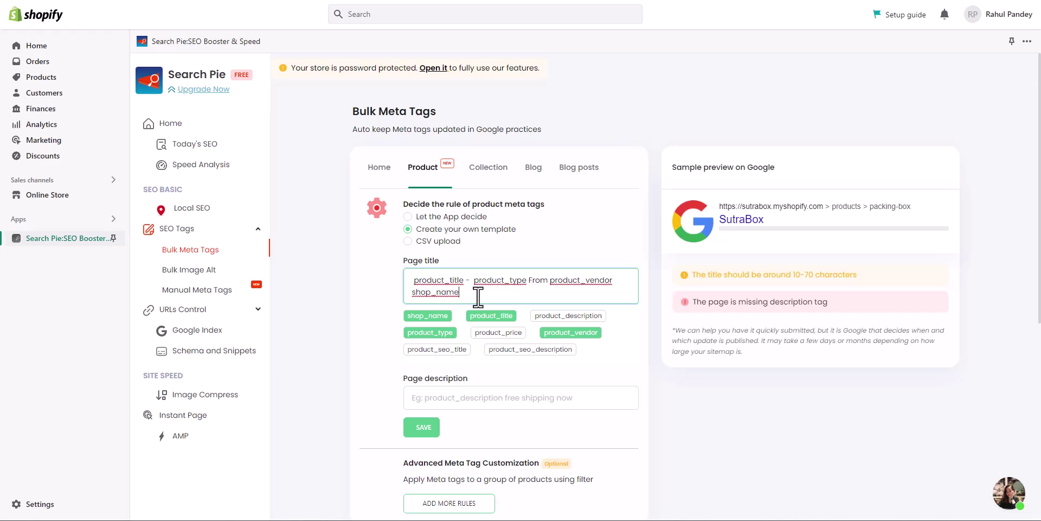
{"action": "left_click", "coordinate": [635, 286]}
{"action": "type", "text": "|"}
Review the collection, blog and blog post rules, then go to Manual Meta Tags
{"action": "left_click", "coordinate": [488, 168]}
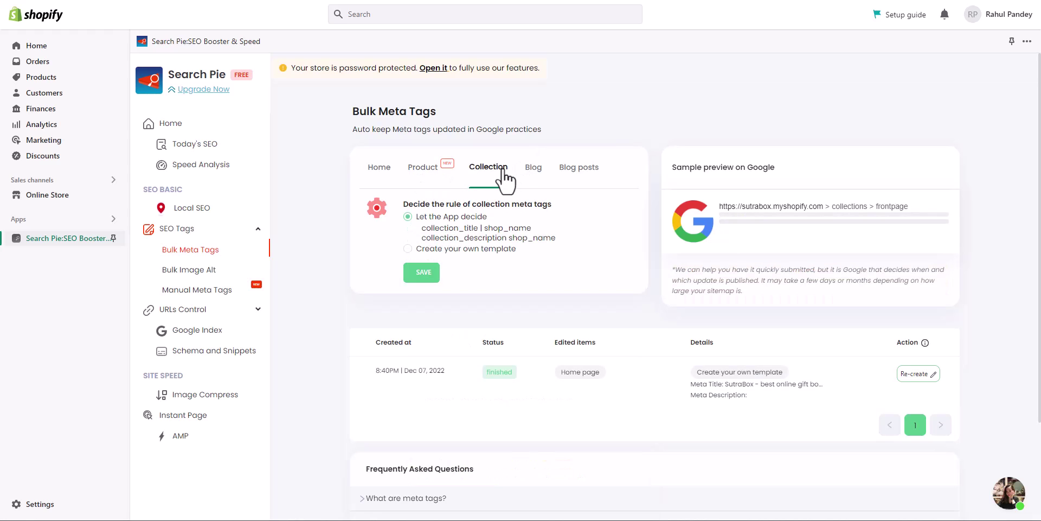
{"action": "left_click", "coordinate": [533, 167]}
{"action": "left_click", "coordinate": [579, 167]}
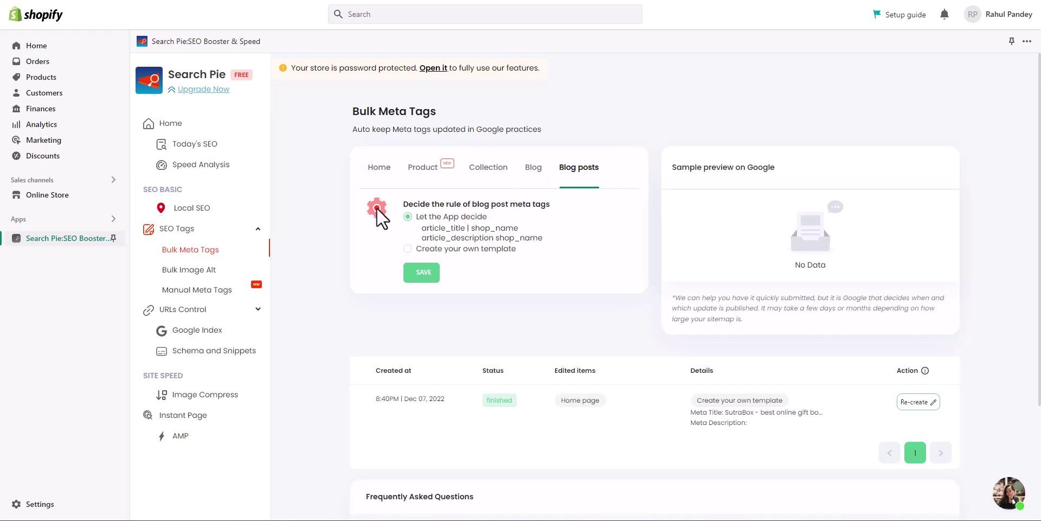
{"action": "left_click", "coordinate": [220, 289]}
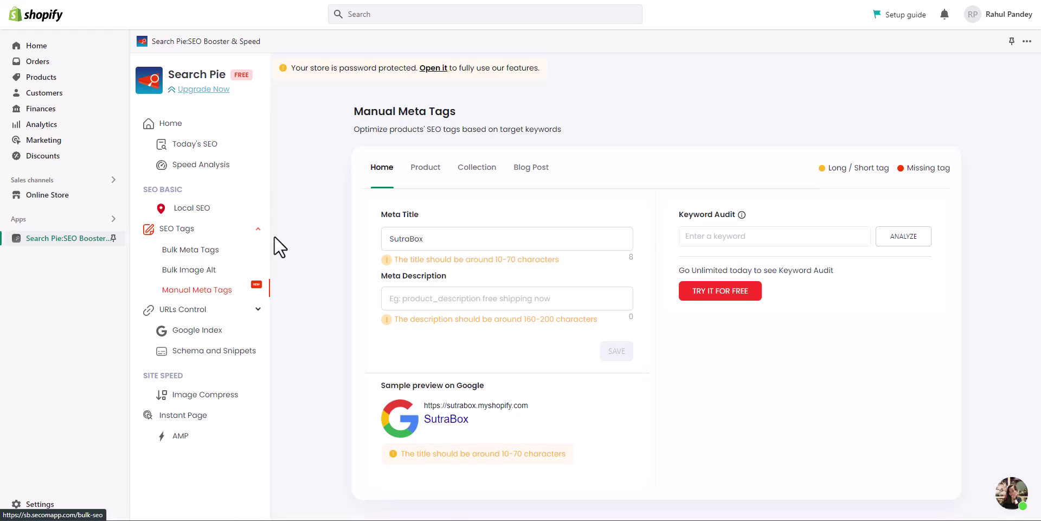
Browse the Product, Blog Post and Home meta lists, ending on Collections showing Home page and Under $100
{"action": "left_click", "coordinate": [495, 296]}
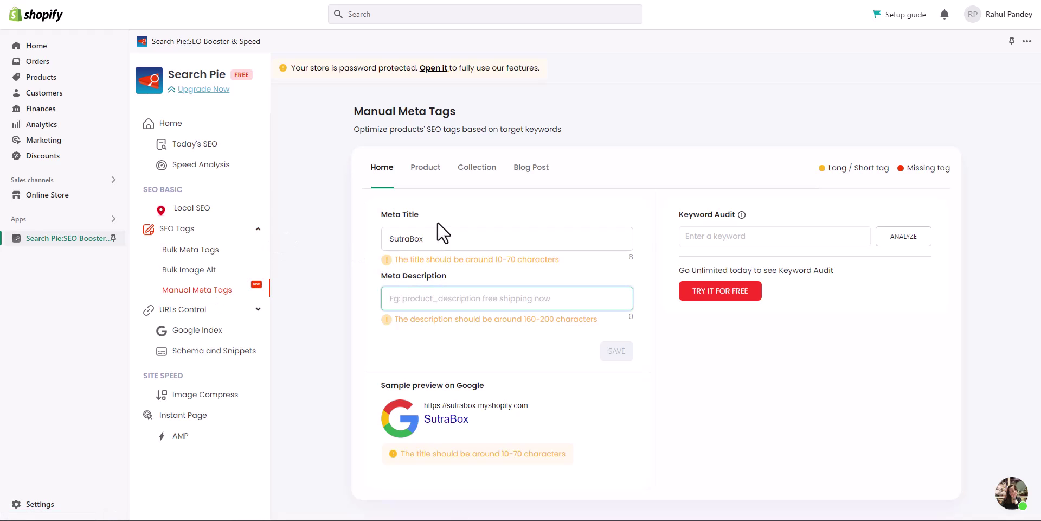
{"action": "left_click", "coordinate": [426, 169]}
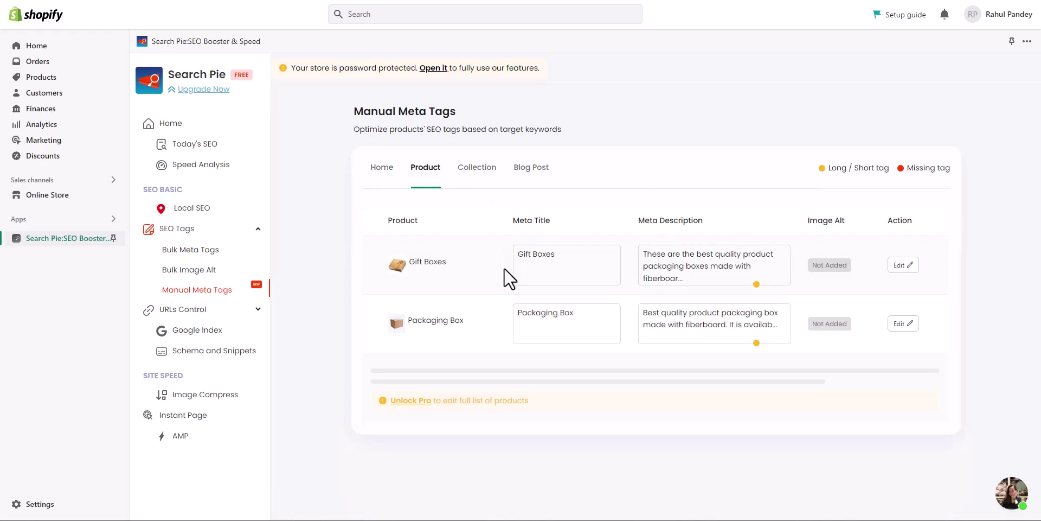
{"action": "left_click", "coordinate": [488, 171]}
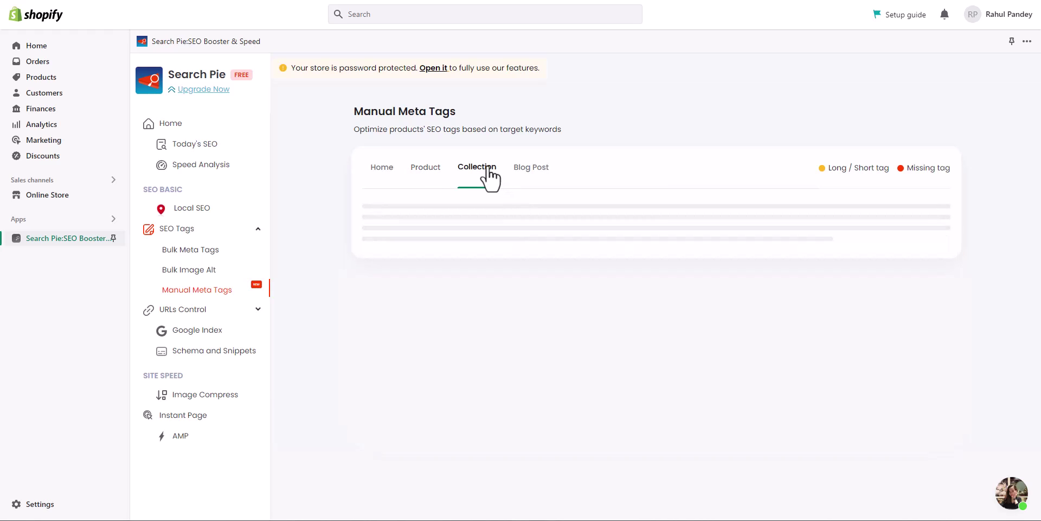
{"action": "left_click", "coordinate": [531, 172]}
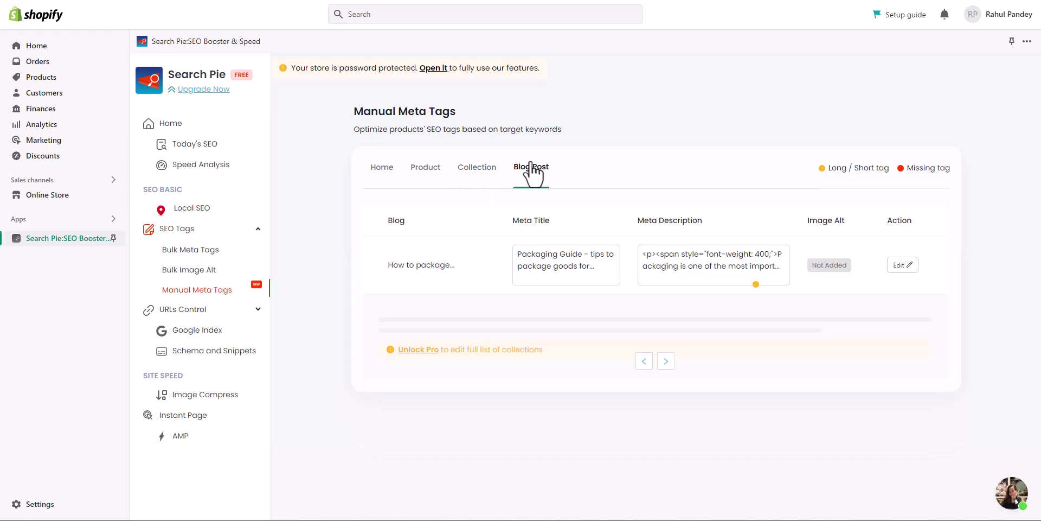
{"action": "left_click", "coordinate": [426, 178]}
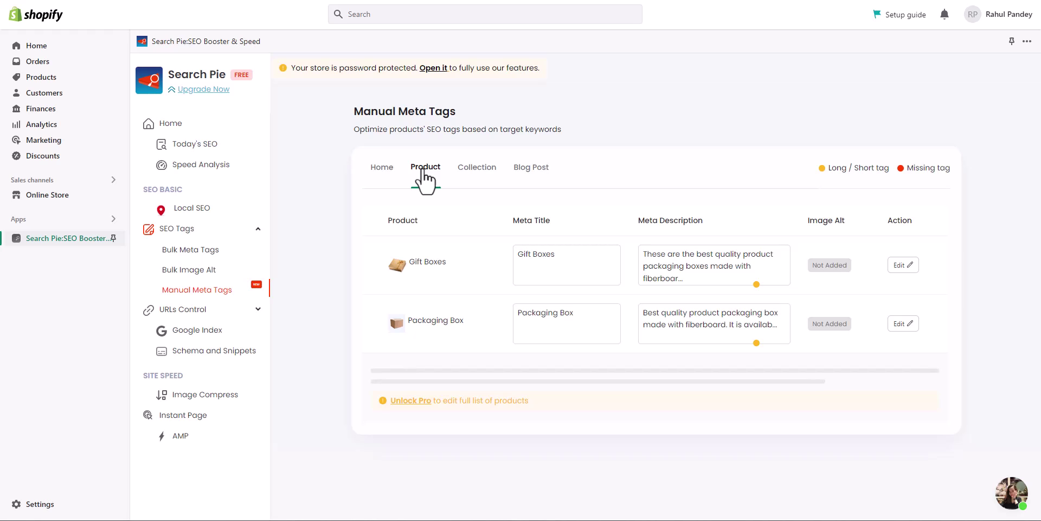
{"action": "left_click", "coordinate": [387, 169]}
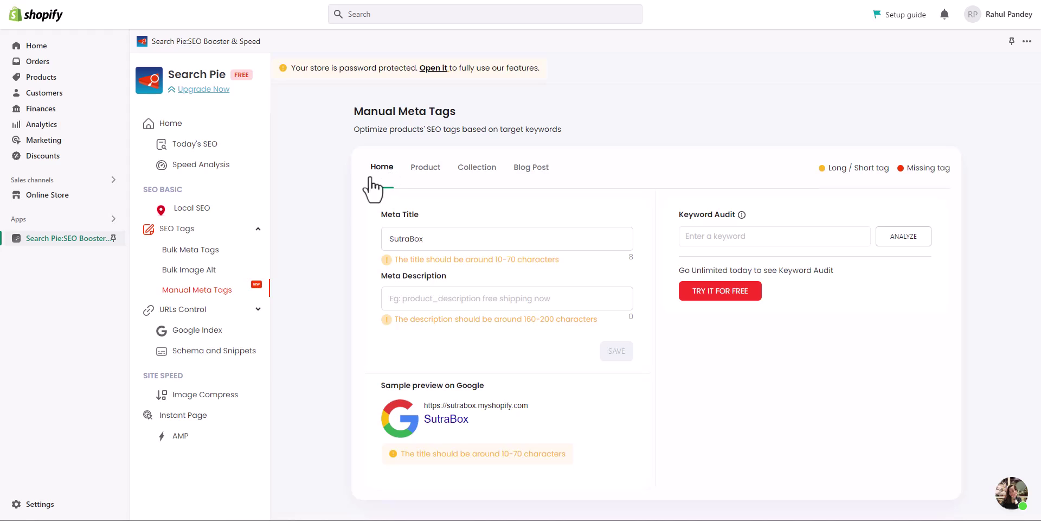
{"action": "left_click", "coordinate": [490, 172]}
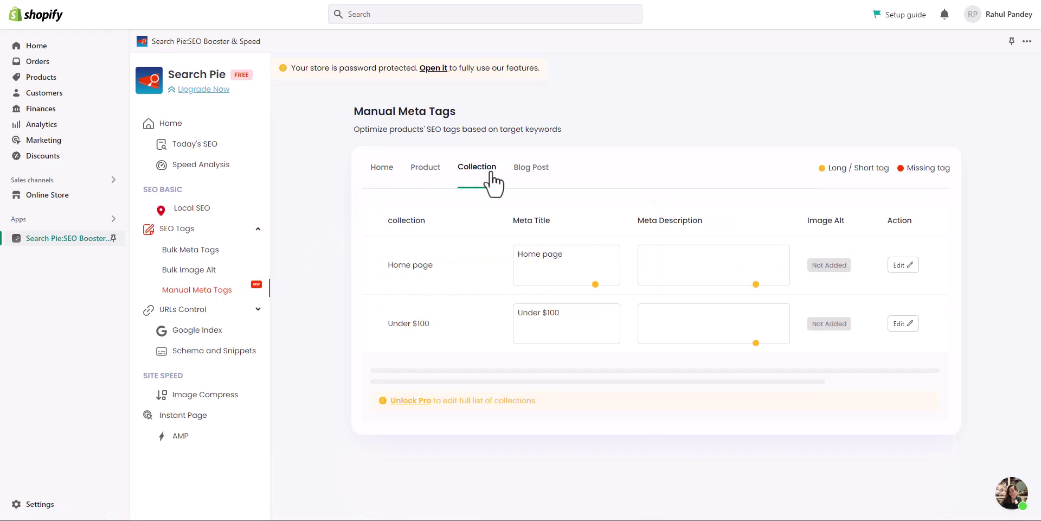